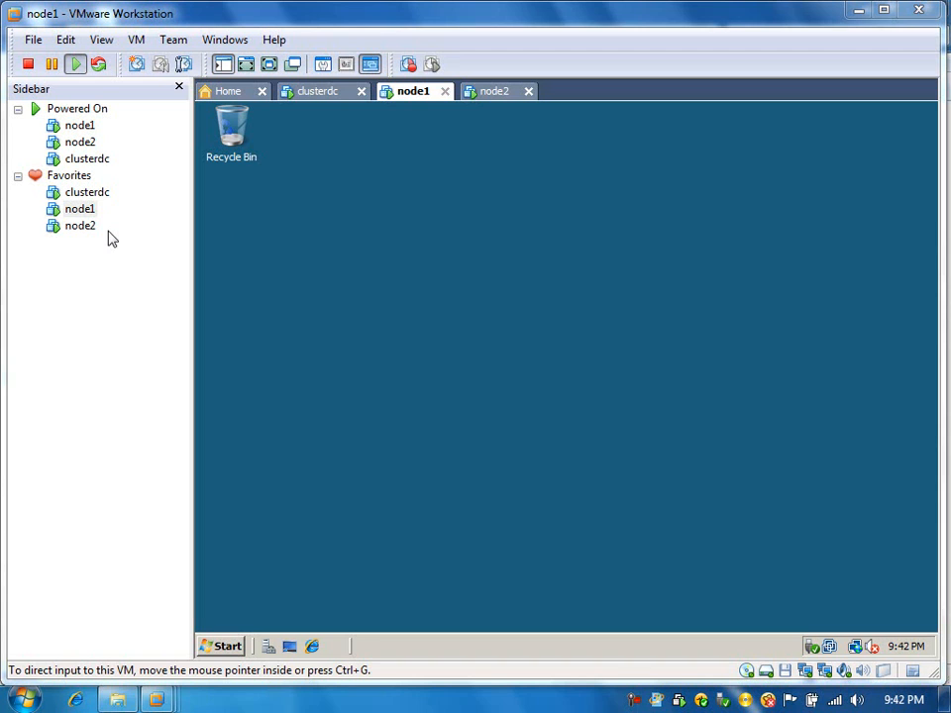
{"action": "left_click", "coordinate": [323, 105]}
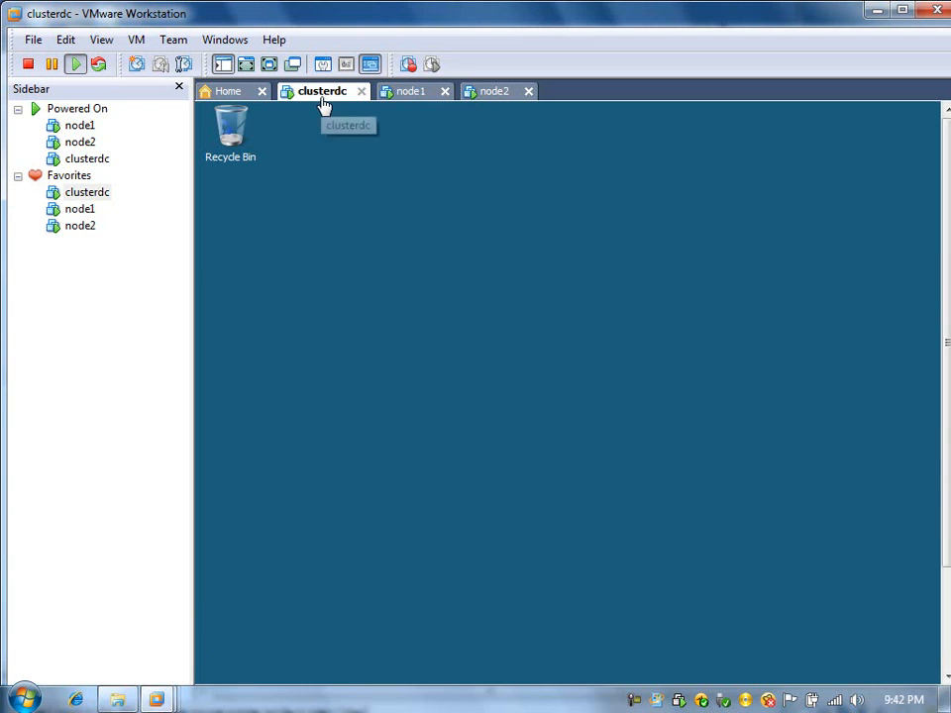
{"action": "left_click", "coordinate": [406, 99]}
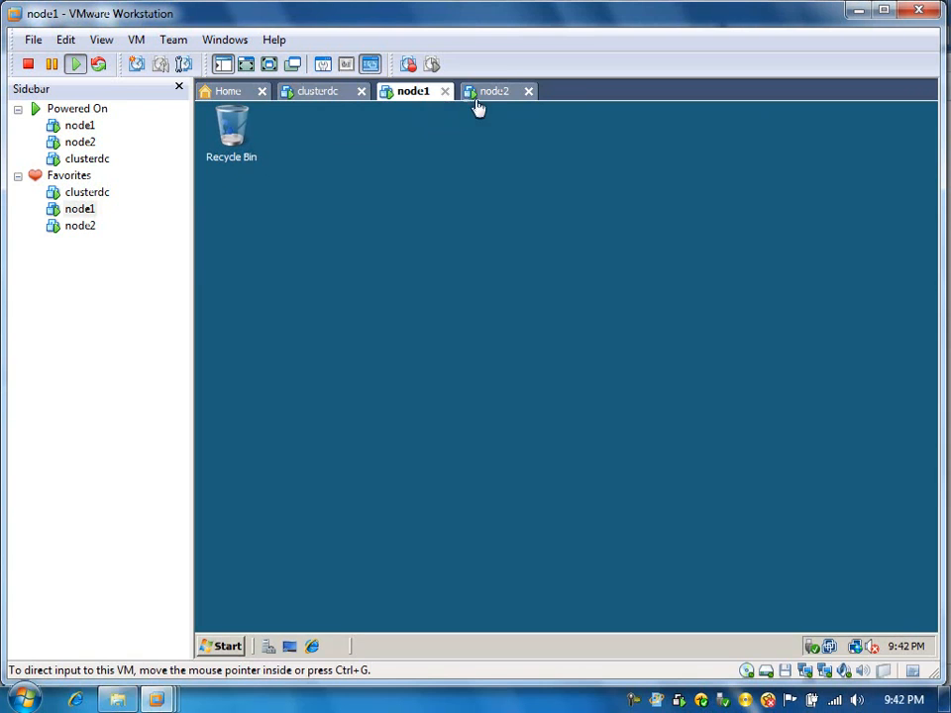
{"action": "left_click", "coordinate": [498, 99]}
{"action": "left_click", "coordinate": [420, 98]}
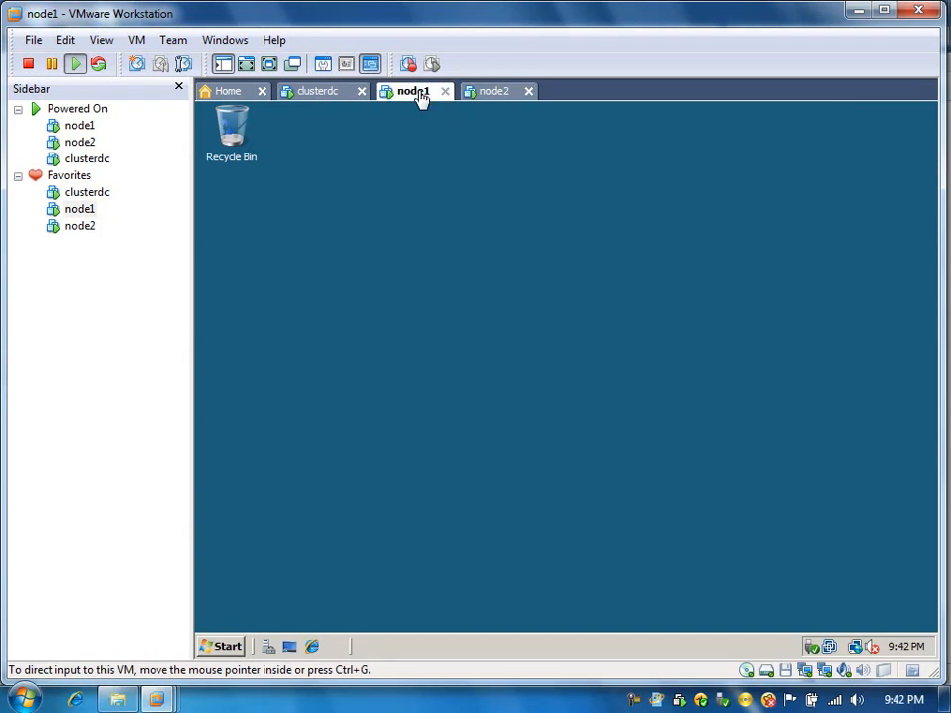
Step: Show the clusterdc virtual machine in full screen and open its computer's system information window
{"action": "left_click", "coordinate": [322, 91]}
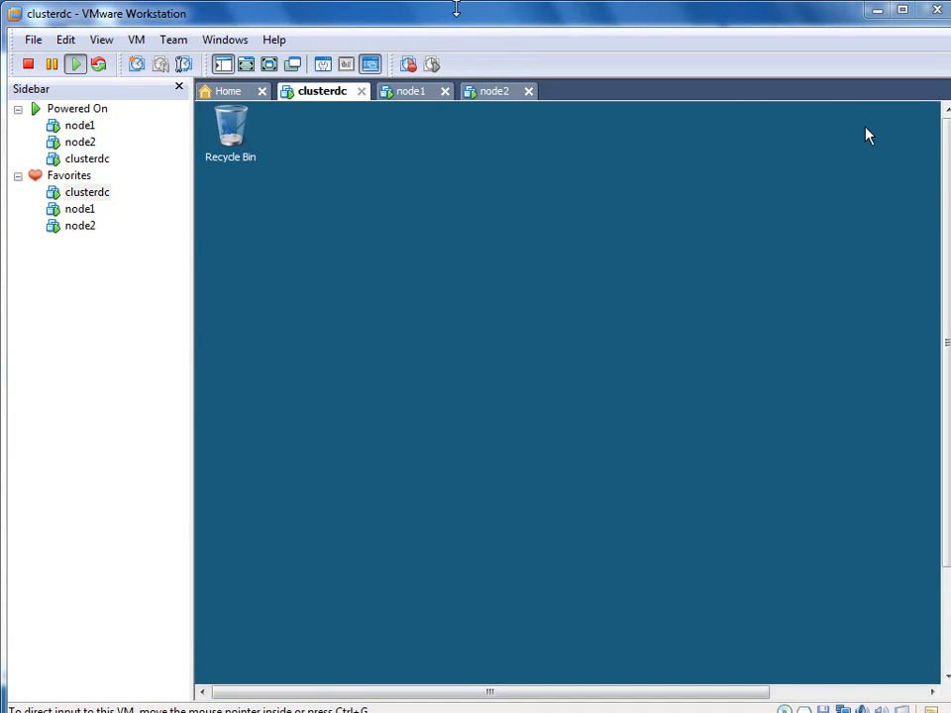
{"action": "left_click", "coordinate": [270, 64]}
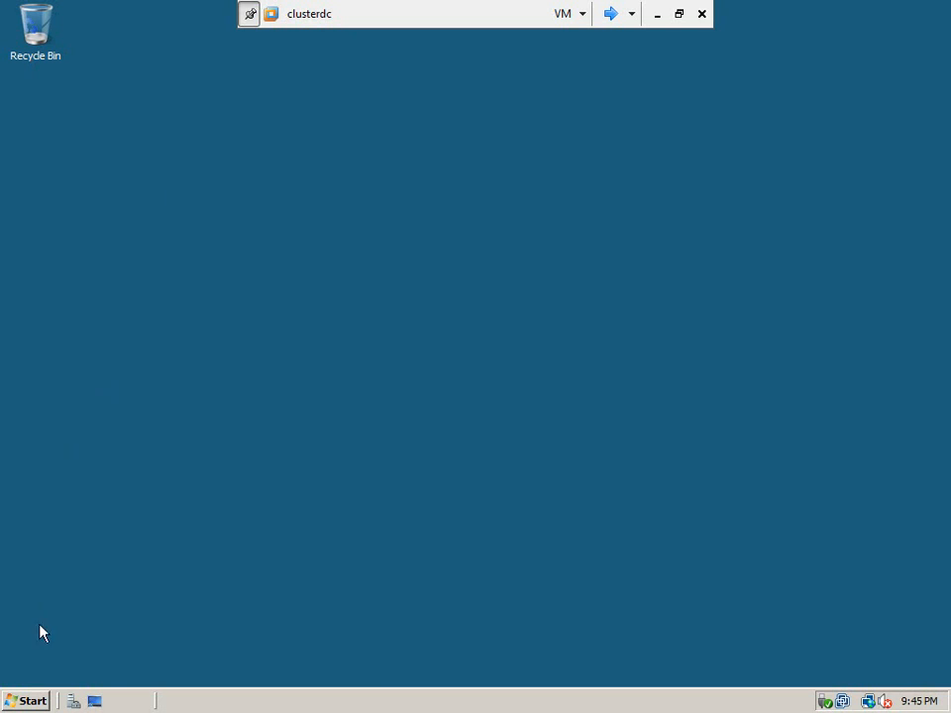
{"action": "left_click", "coordinate": [25, 700]}
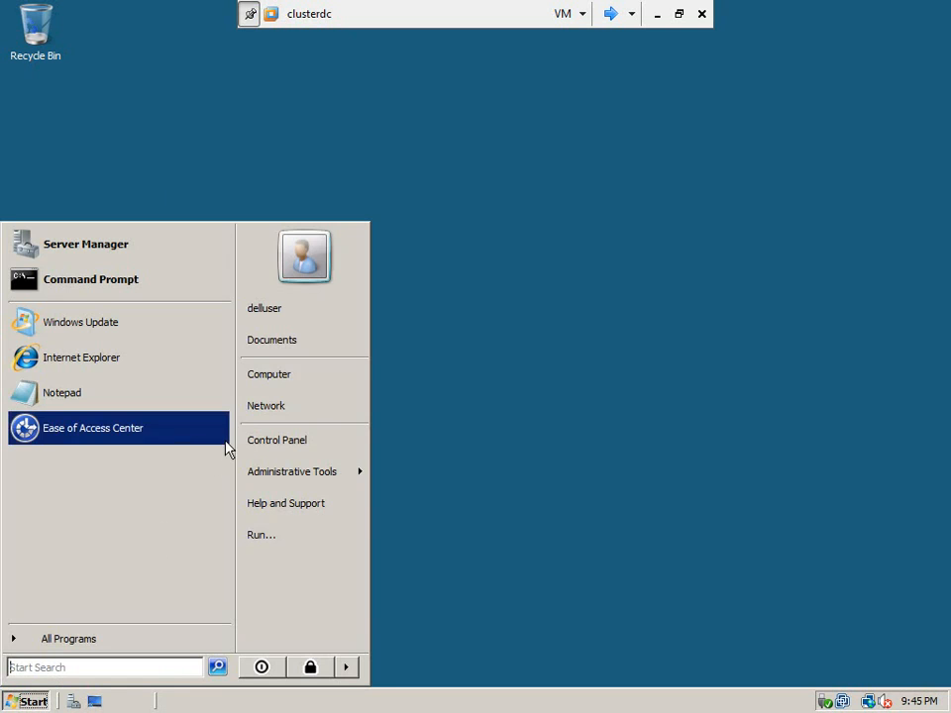
{"action": "right_click", "coordinate": [292, 381]}
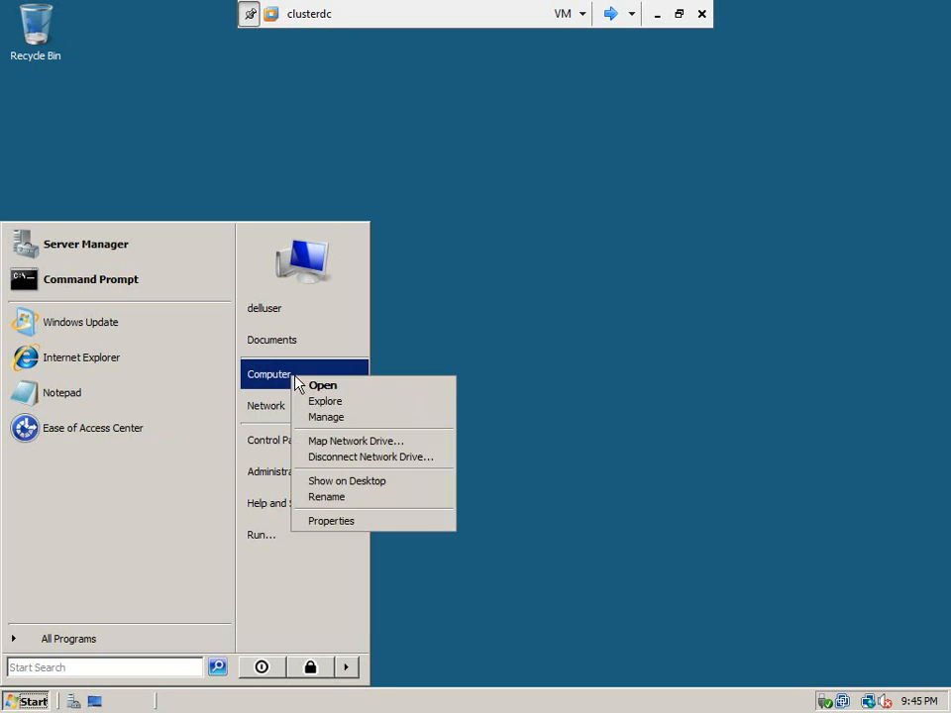
{"action": "left_click", "coordinate": [331, 521]}
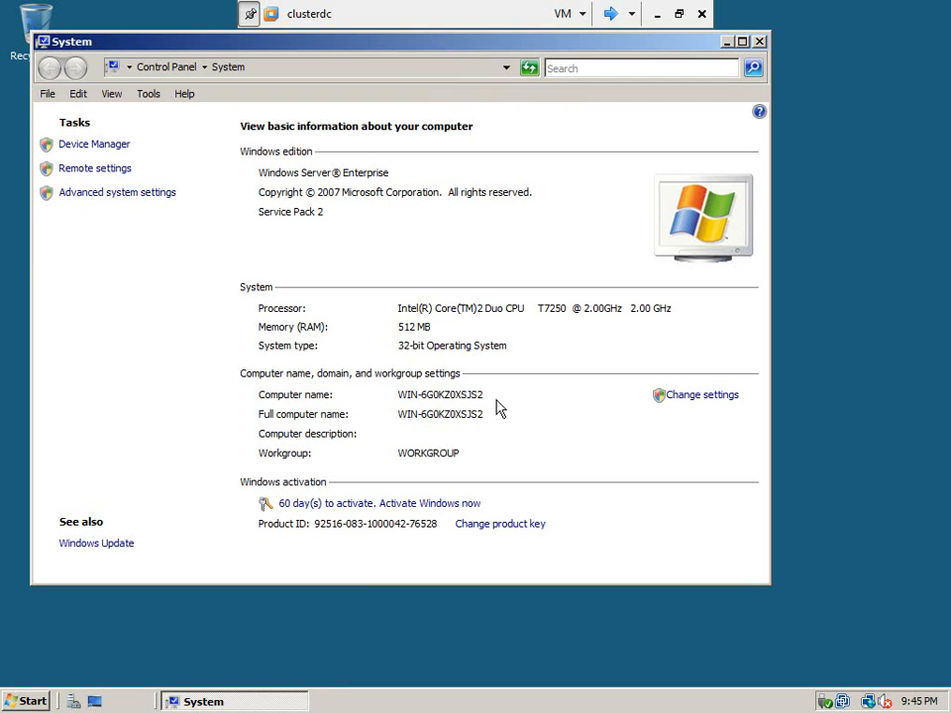
Step: Set the computer name of this server to clusterdc, keeping it in the workgroup
{"action": "left_click", "coordinate": [677, 400]}
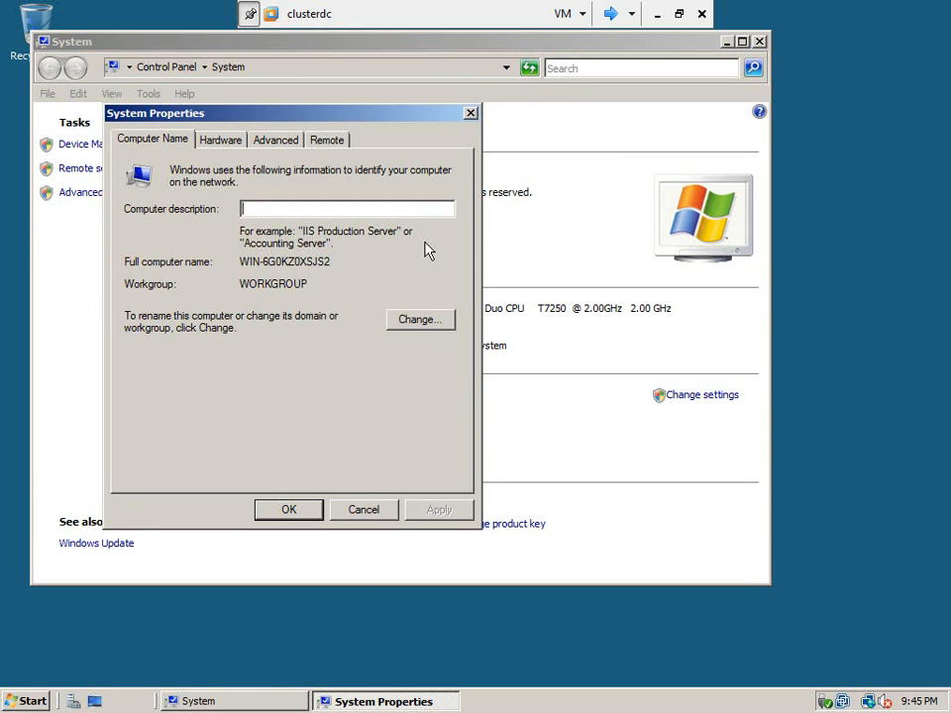
{"action": "left_click", "coordinate": [421, 320]}
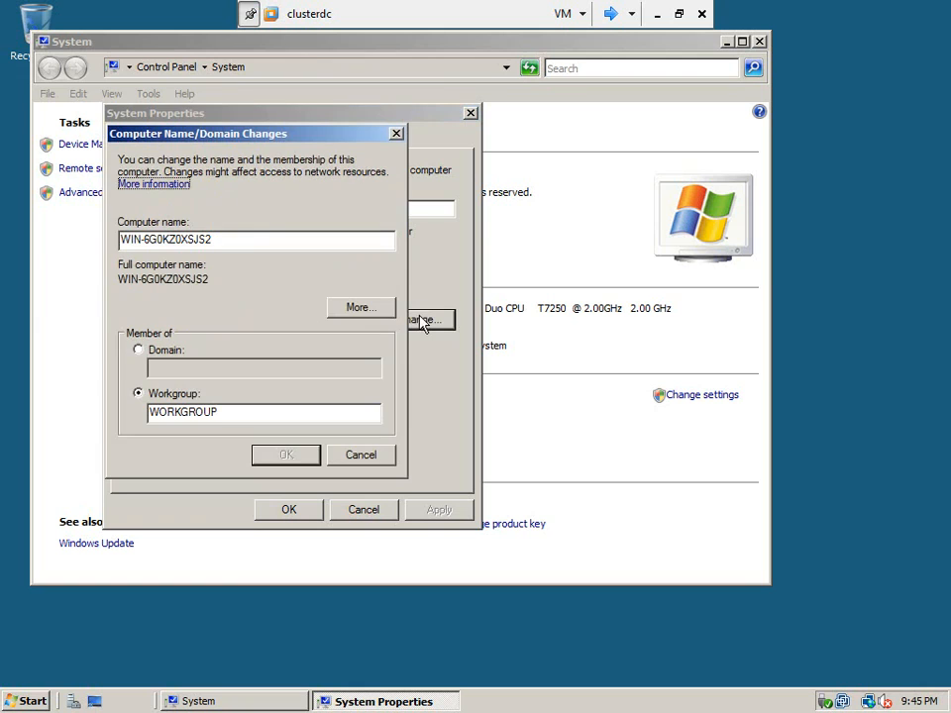
{"action": "left_click_drag", "start_coordinate": [236, 244], "coordinate": [120, 239]}
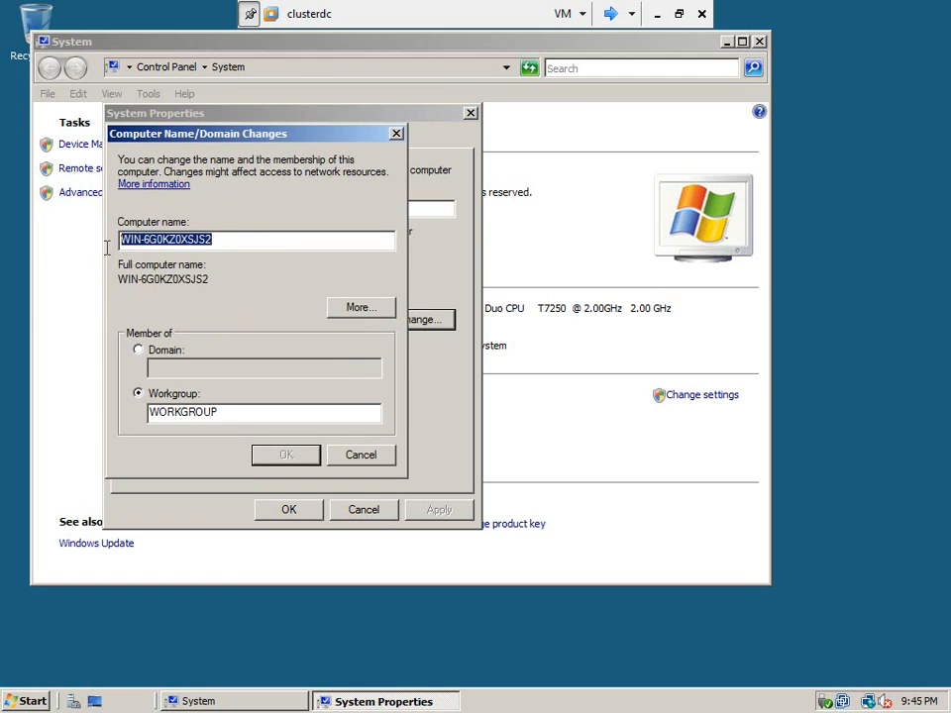
{"action": "type", "text": "clusterdc"}
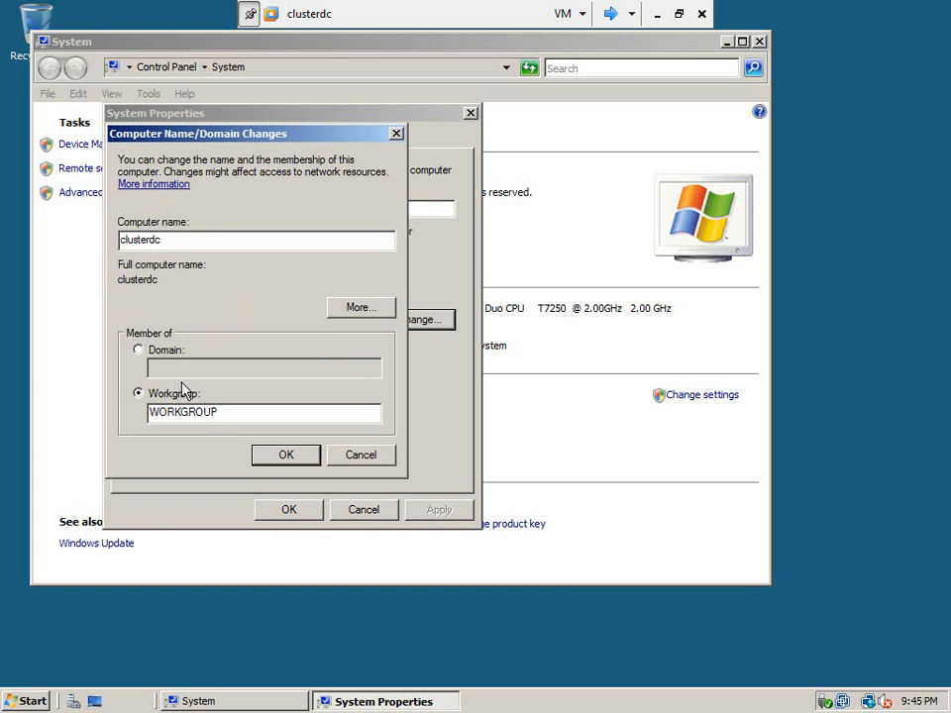
{"action": "left_click", "coordinate": [287, 458]}
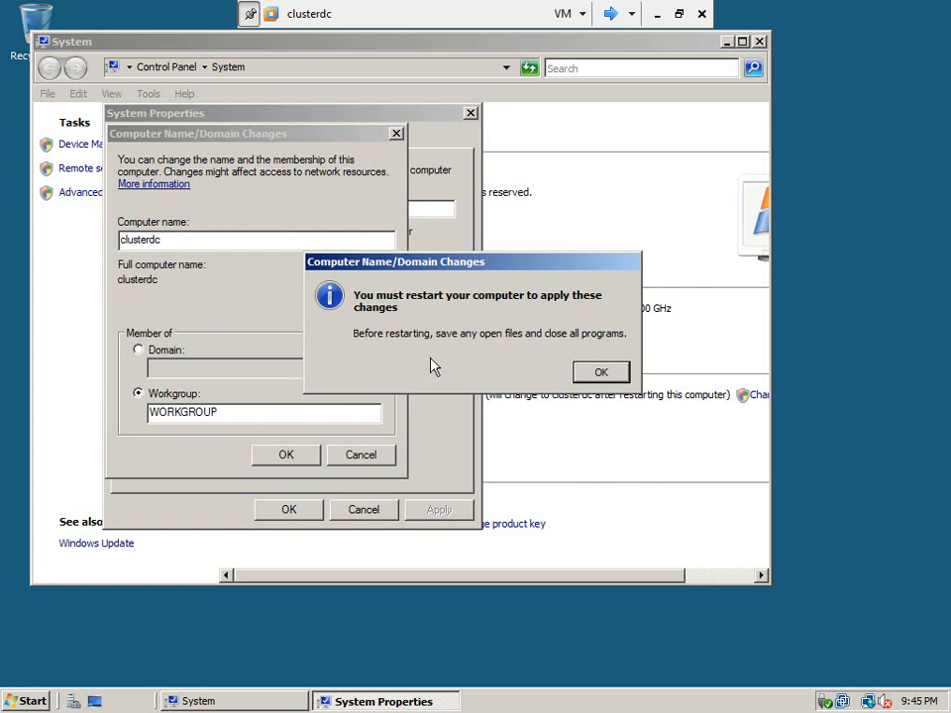
Step: Close the system properties and restart the clusterdc server immediately to apply the new computer name
{"action": "left_click", "coordinate": [590, 378]}
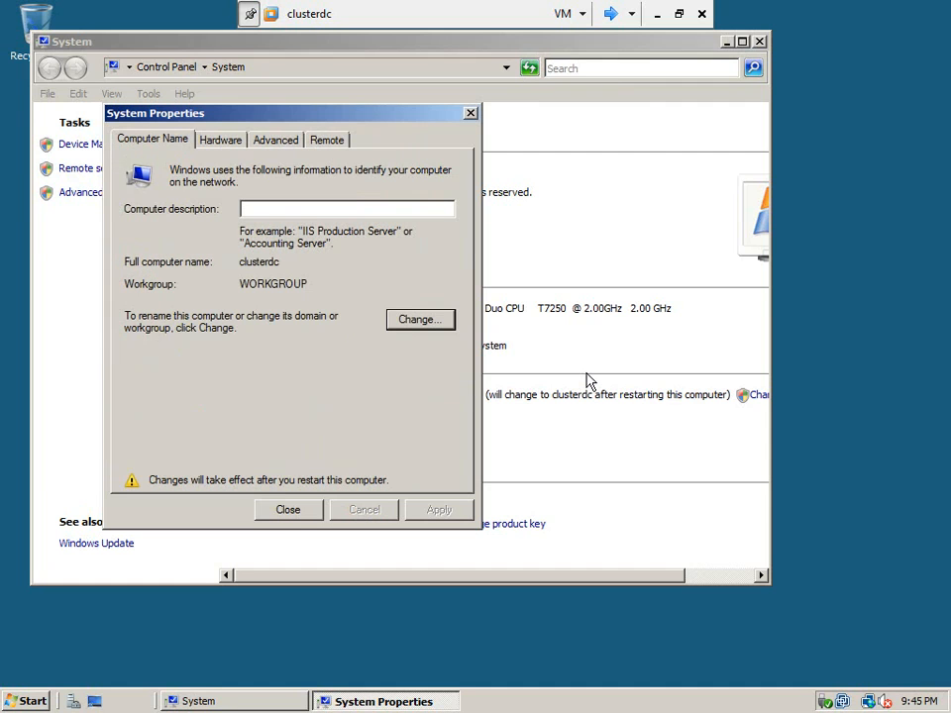
{"action": "left_click", "coordinate": [292, 512]}
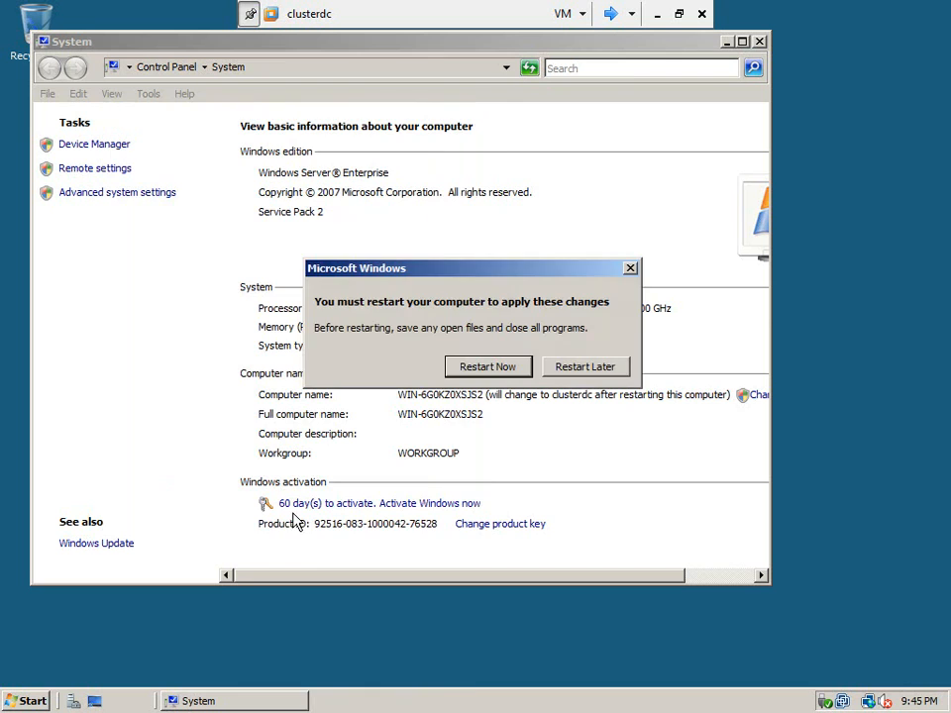
{"action": "left_click", "coordinate": [468, 366]}
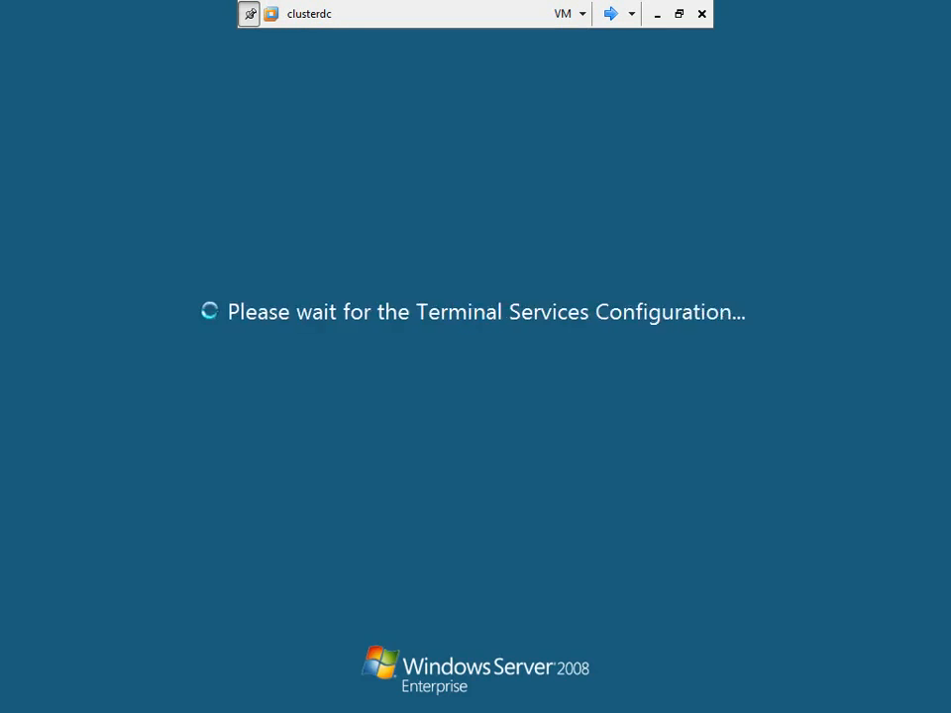
Step: Switch to the node2 virtual machine and open its computer's system information window
{"action": "left_click", "coordinate": [611, 12]}
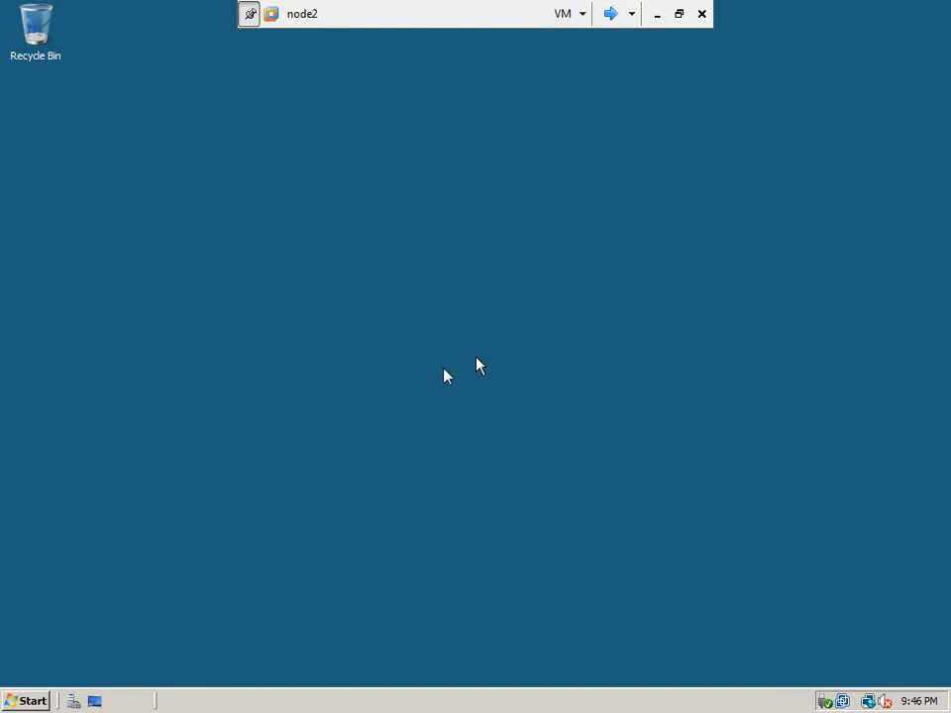
{"action": "left_click", "coordinate": [29, 701]}
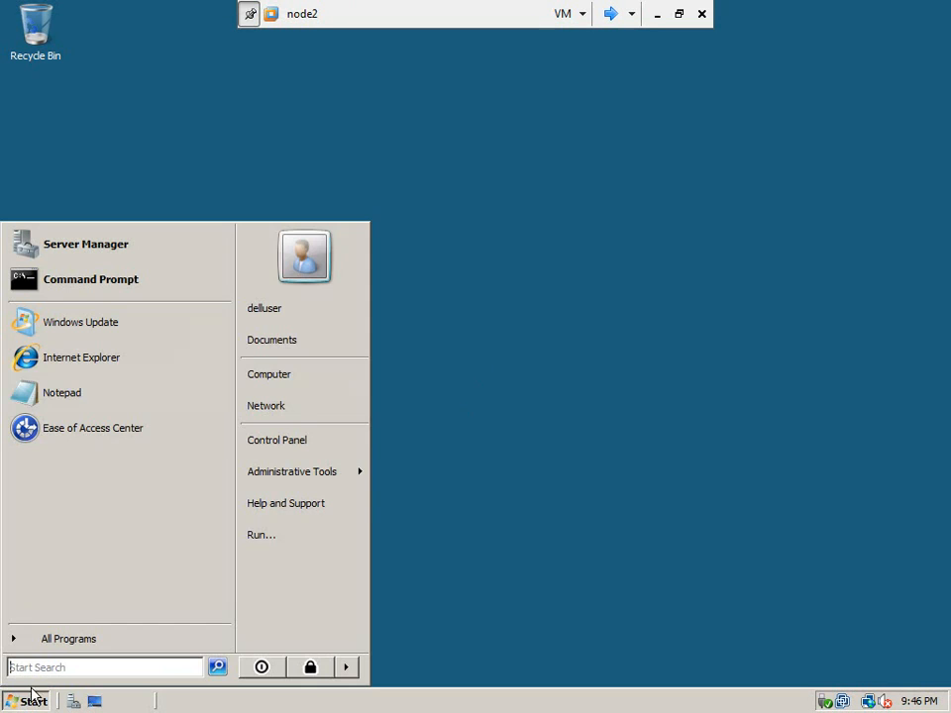
{"action": "right_click", "coordinate": [255, 368]}
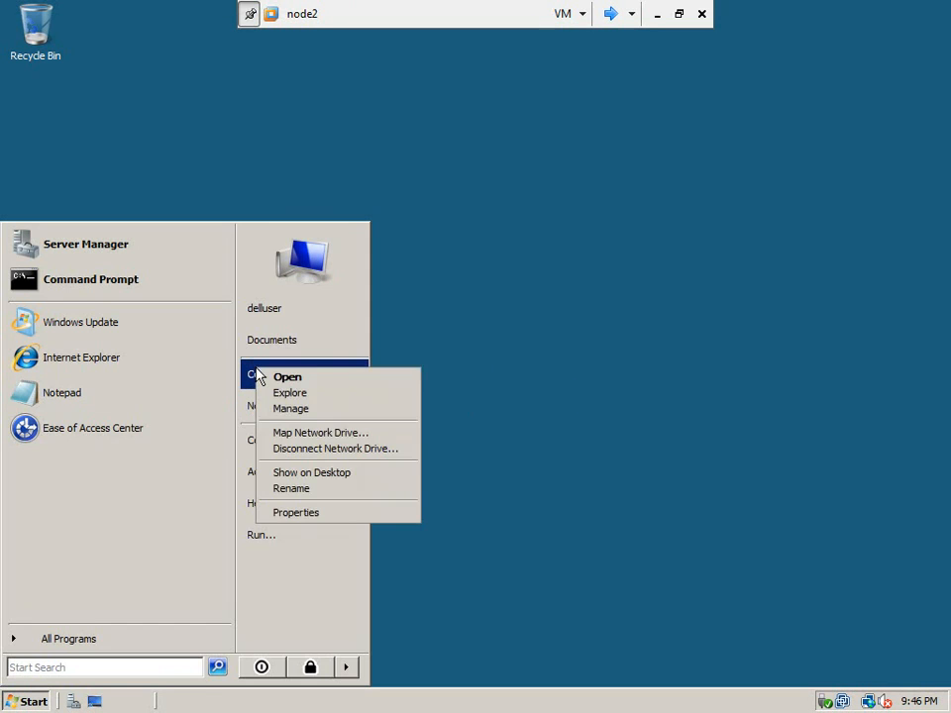
{"action": "left_click", "coordinate": [298, 513]}
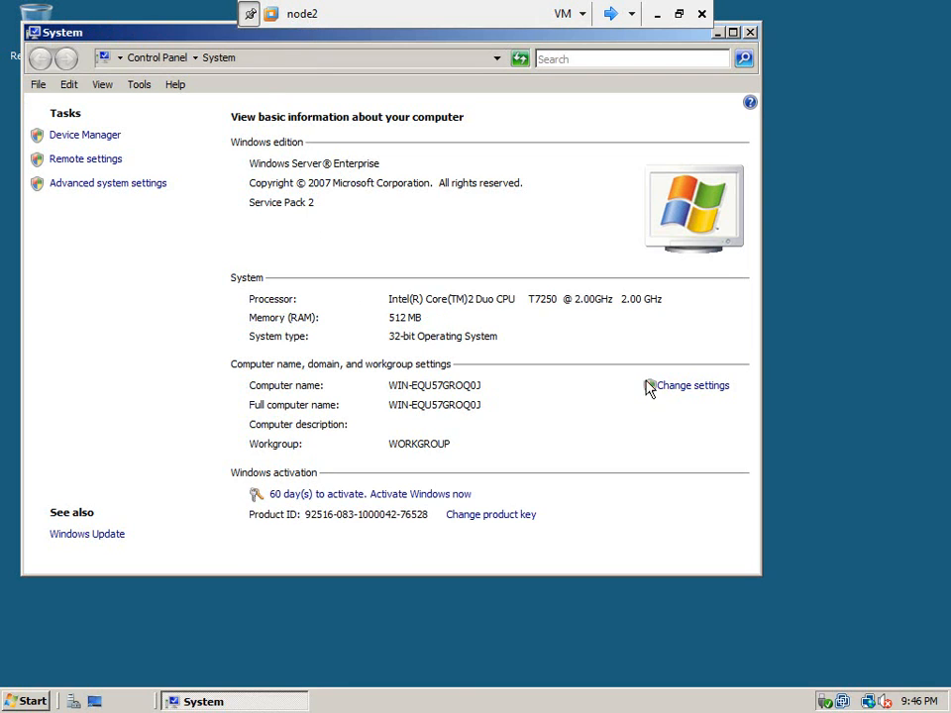
Step: Set the computer name of this second server to node2, keeping it in the workgroup
{"action": "left_click", "coordinate": [680, 388]}
{"action": "left_click", "coordinate": [420, 319]}
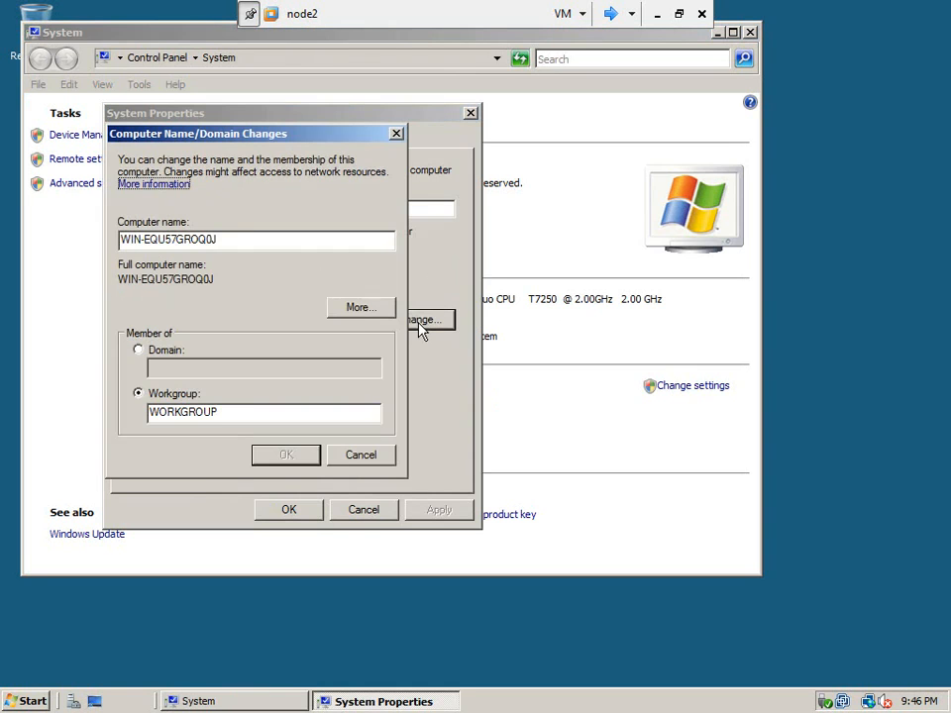
{"action": "left_click_drag", "start_coordinate": [259, 240], "coordinate": [119, 239]}
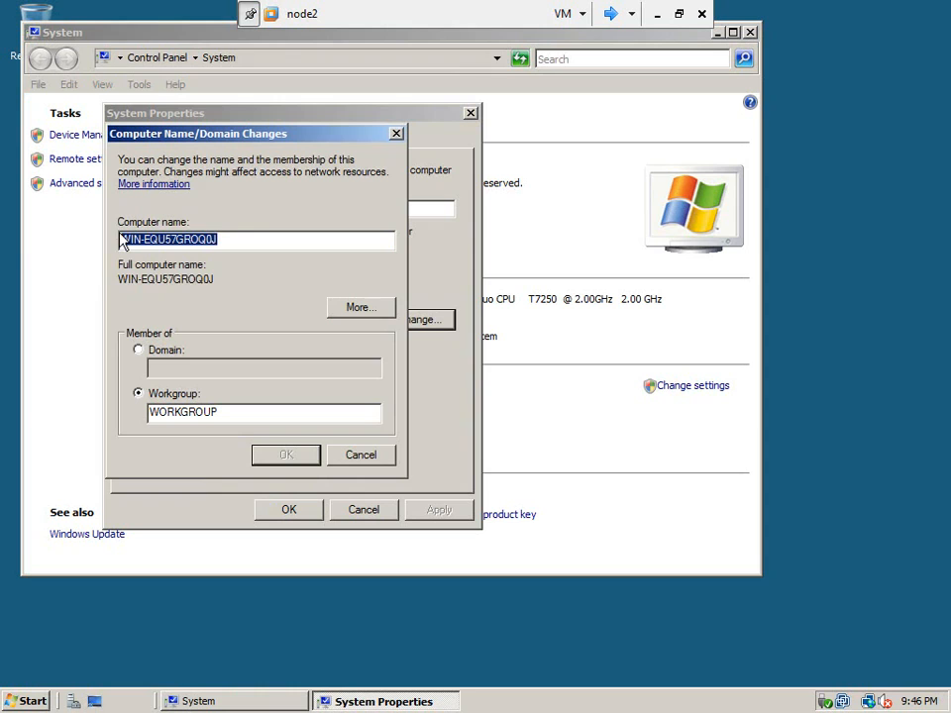
{"action": "type", "text": "node2"}
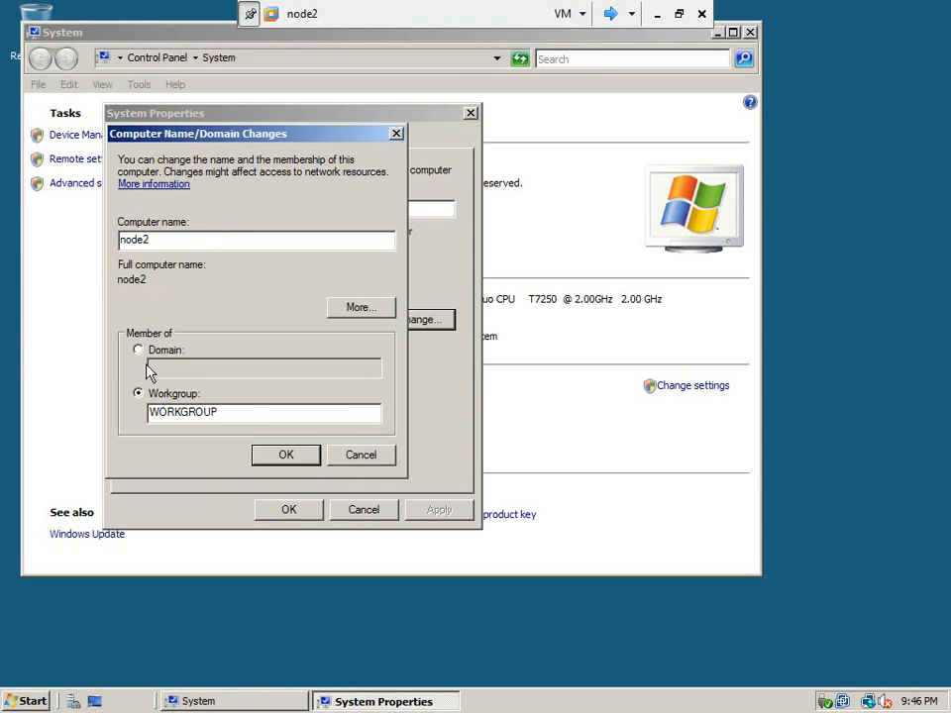
{"action": "left_click", "coordinate": [261, 454]}
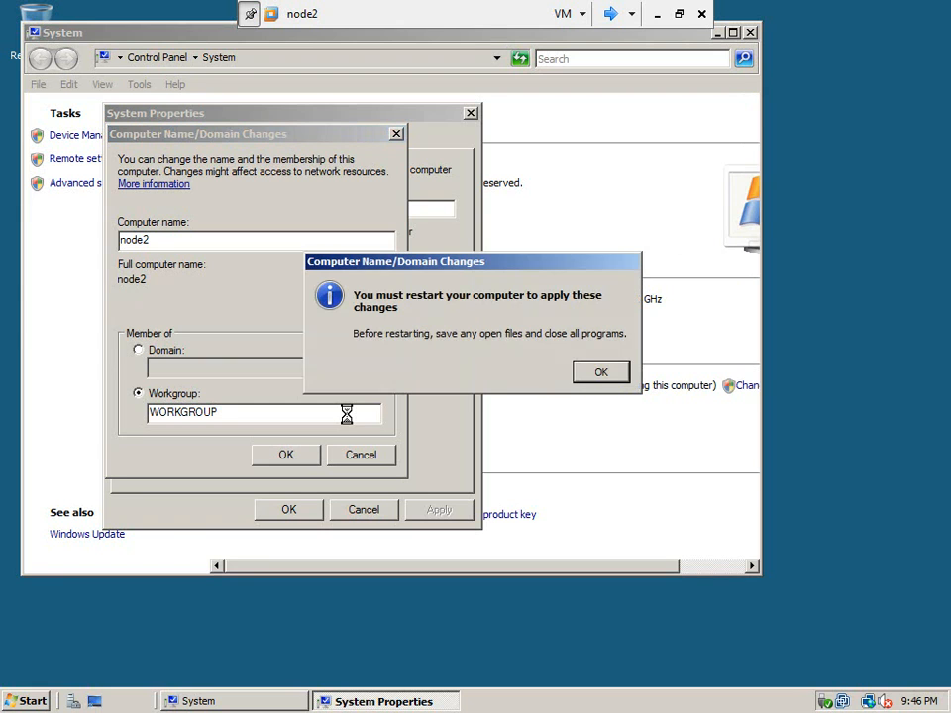
Step: Close the system properties and restart the node2 server immediately to apply its new name
{"action": "left_click", "coordinate": [600, 374]}
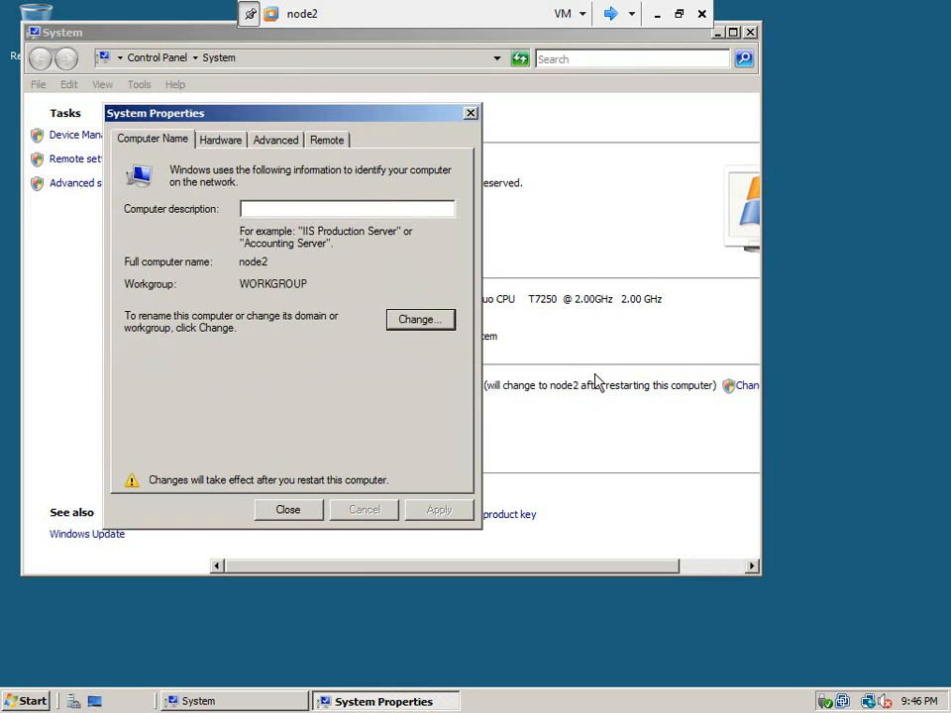
{"action": "left_click", "coordinate": [288, 510]}
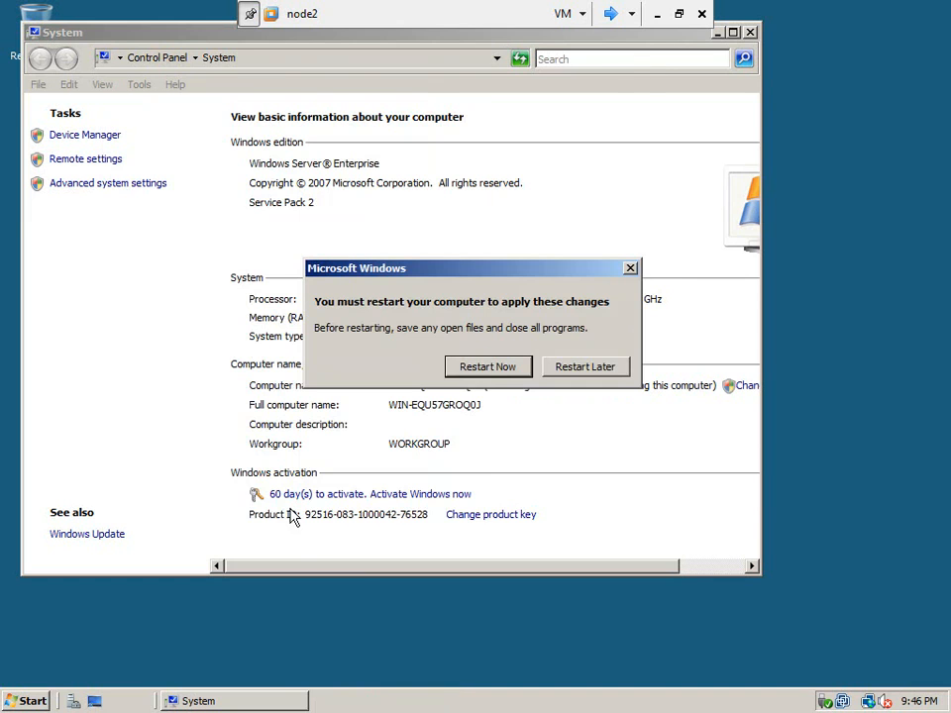
{"action": "left_click", "coordinate": [495, 373]}
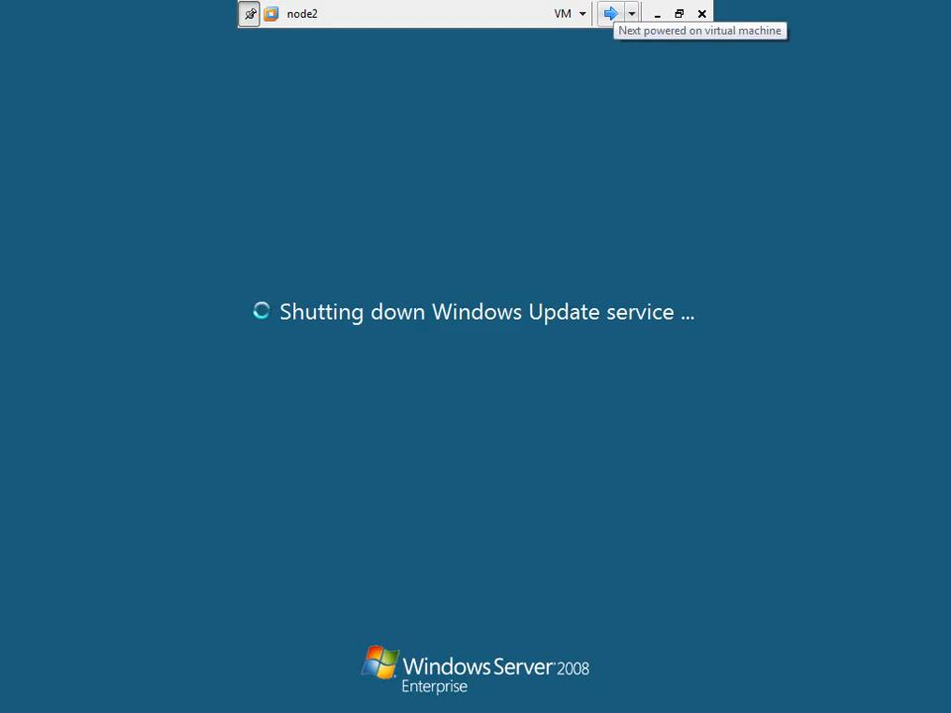
Step: Switch to the node1 virtual machine and open its computer's system information window
{"action": "left_click", "coordinate": [611, 13]}
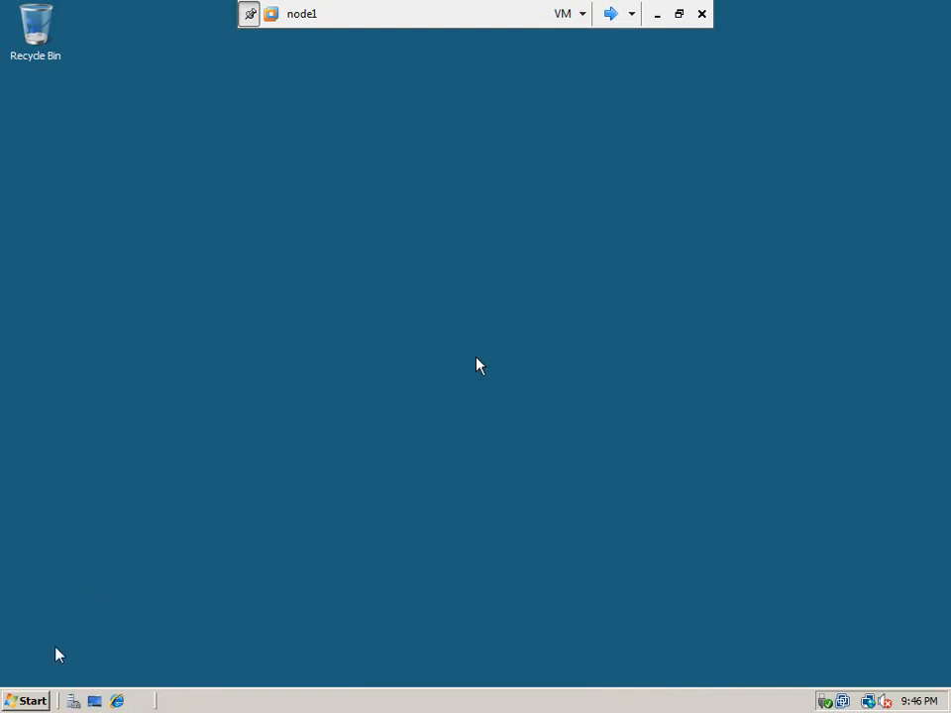
{"action": "left_click", "coordinate": [35, 700]}
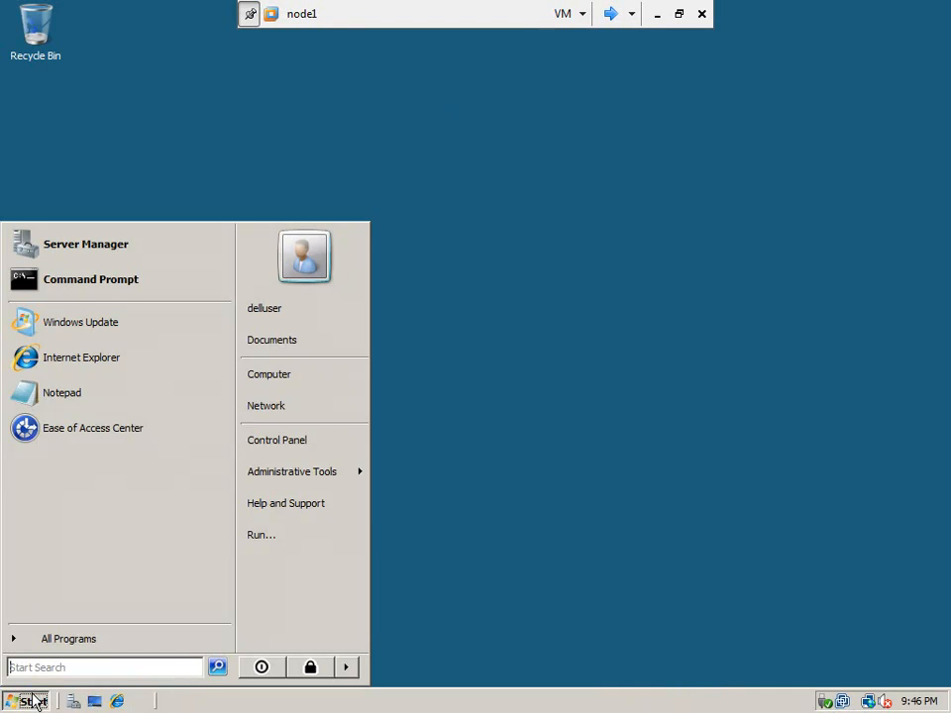
{"action": "left_click", "coordinate": [279, 374]}
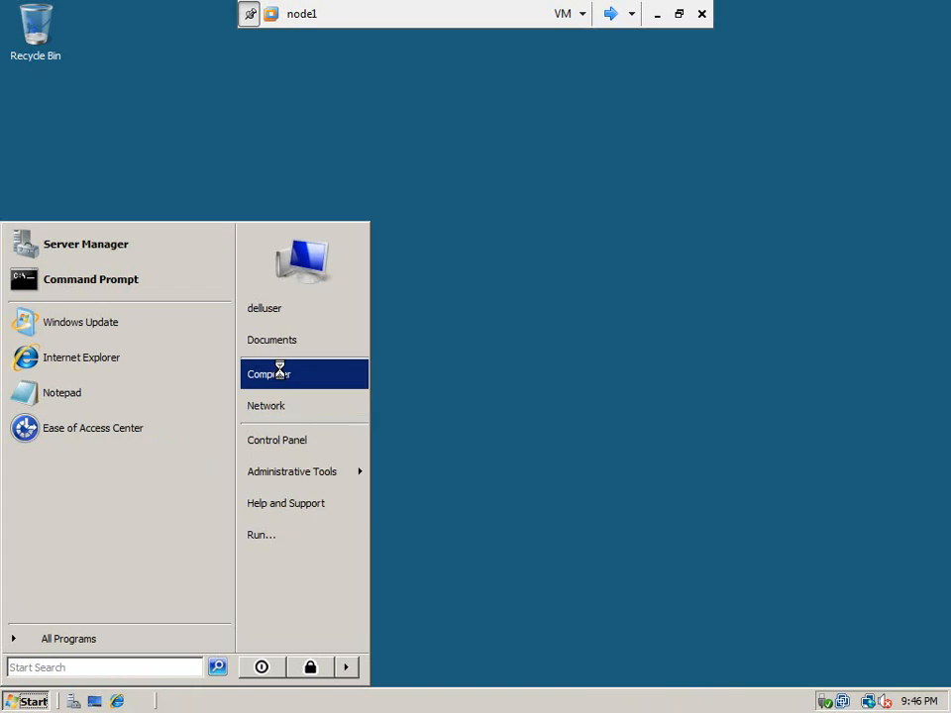
{"action": "right_click", "coordinate": [280, 373]}
{"action": "left_click", "coordinate": [333, 513]}
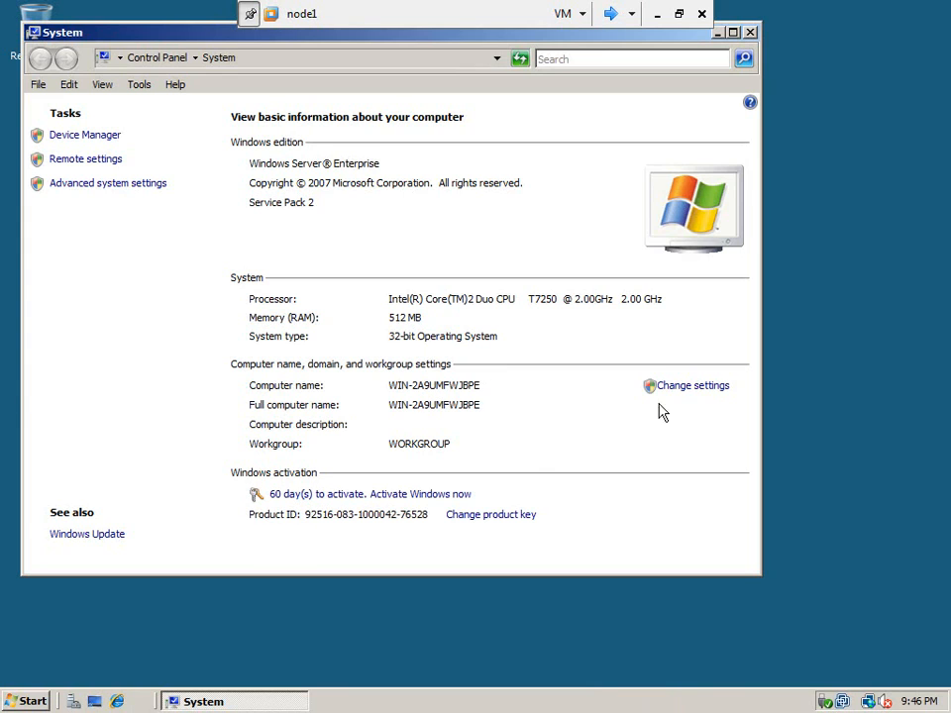
Step: Set the computer name of this server to node1, keeping it in the workgroup
{"action": "left_click", "coordinate": [689, 389]}
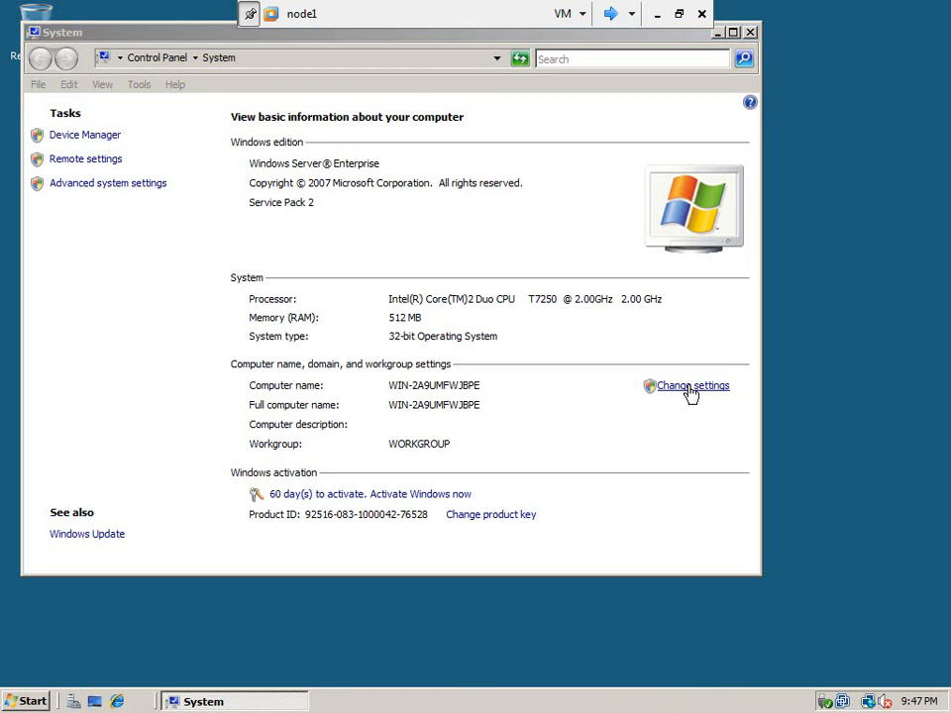
{"action": "left_click", "coordinate": [439, 321]}
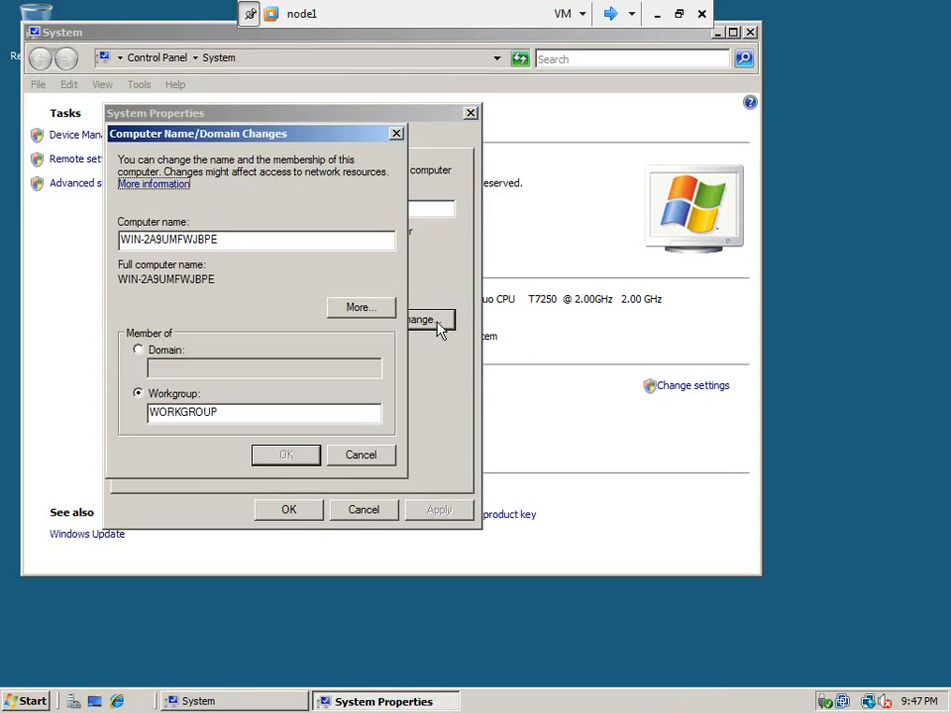
{"action": "left_click", "coordinate": [228, 241]}
{"action": "double_click", "coordinate": [228, 241]}
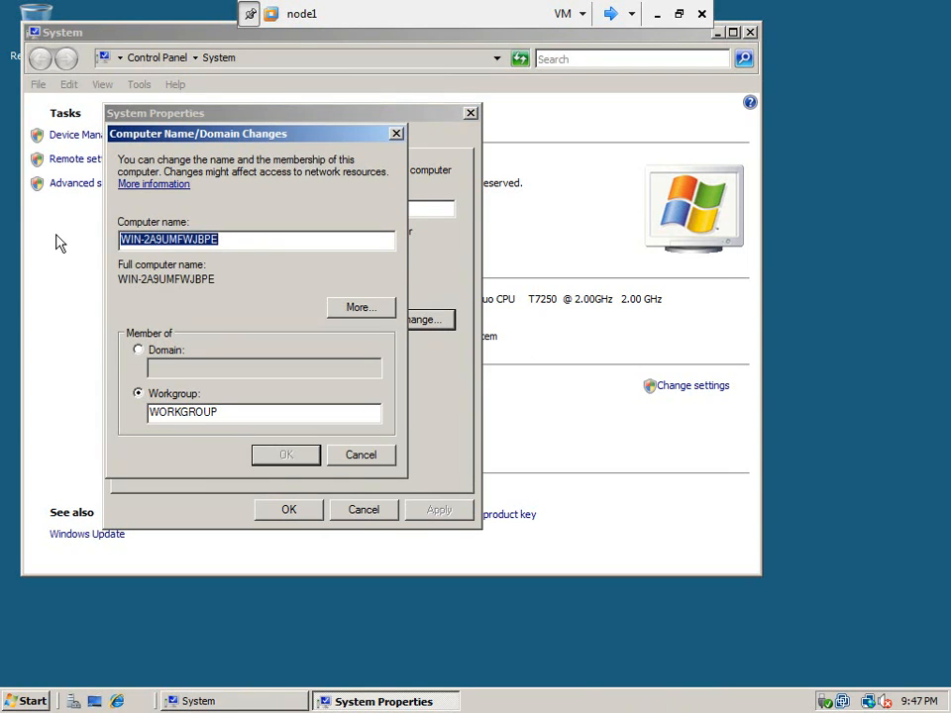
{"action": "type", "text": "node1"}
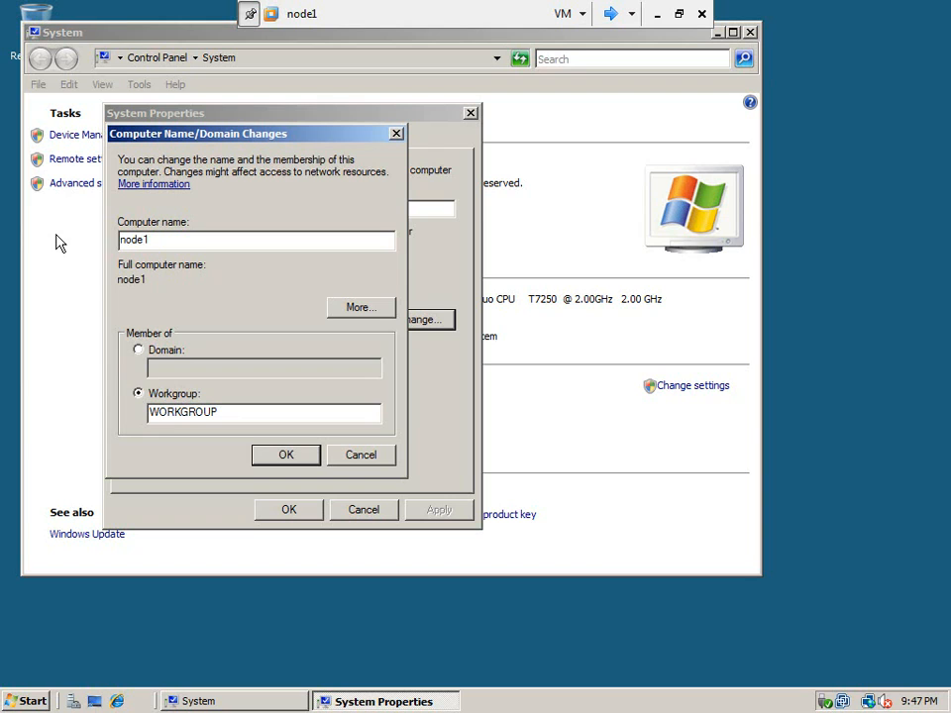
{"action": "left_click", "coordinate": [259, 456]}
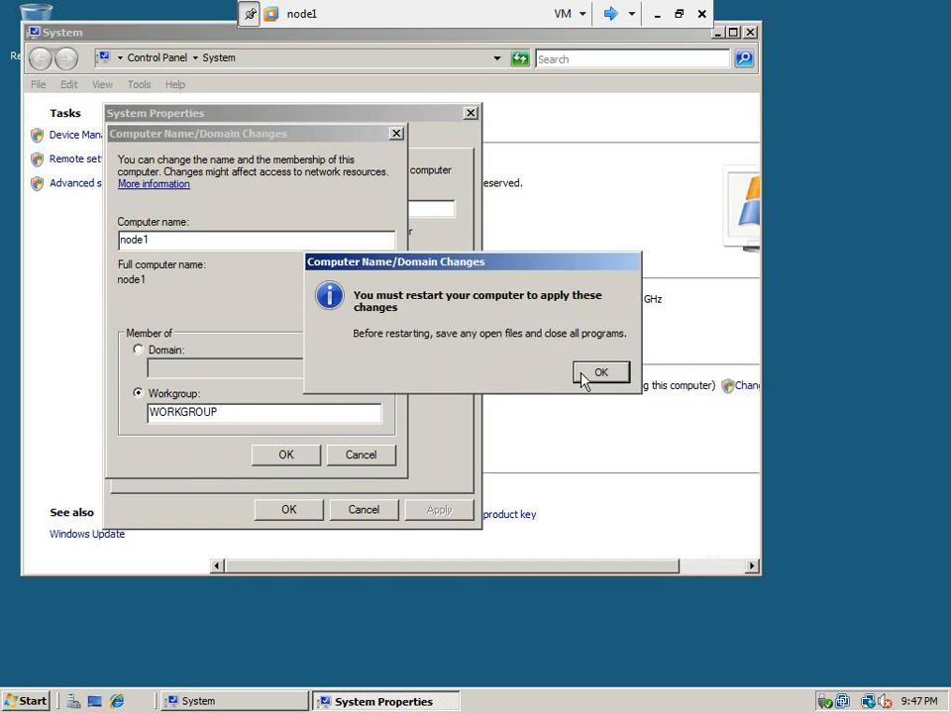
Step: Acknowledge the restart notice, close the system properties and restart the node1 server immediately
{"action": "left_click", "coordinate": [585, 378]}
{"action": "left_click", "coordinate": [289, 510]}
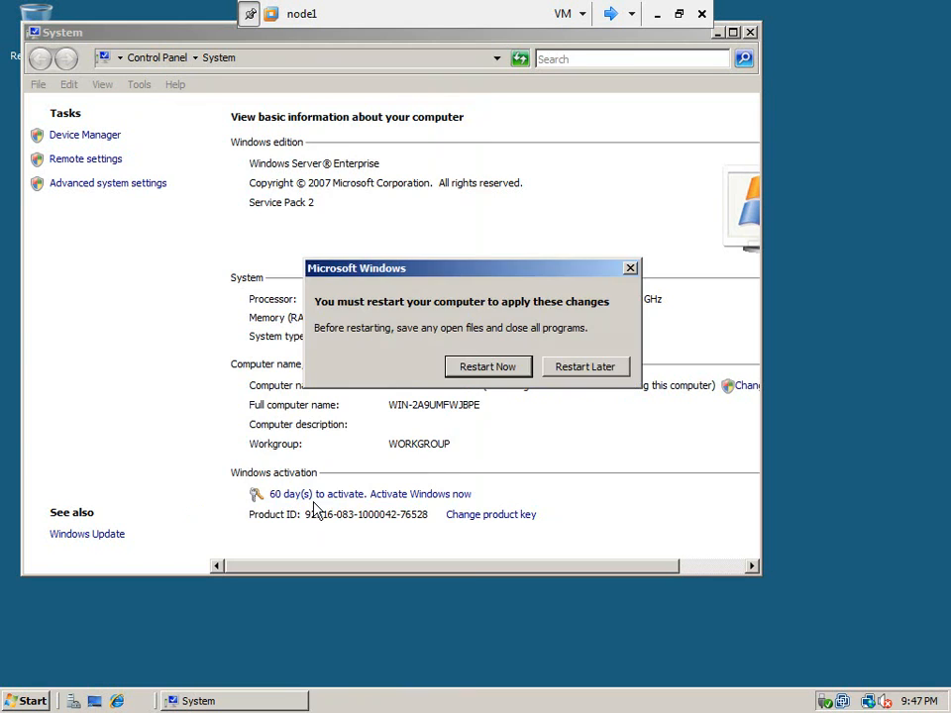
{"action": "left_click", "coordinate": [488, 375]}
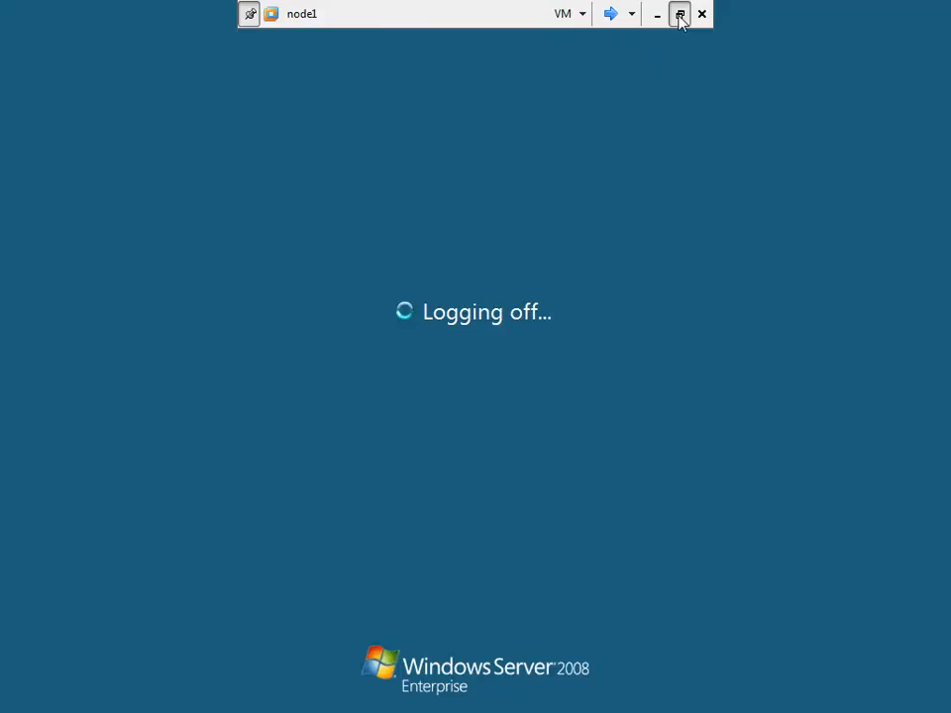
Step: Leave the node1 machine and show the clusterdc virtual machine in full screen
{"action": "left_click", "coordinate": [680, 15]}
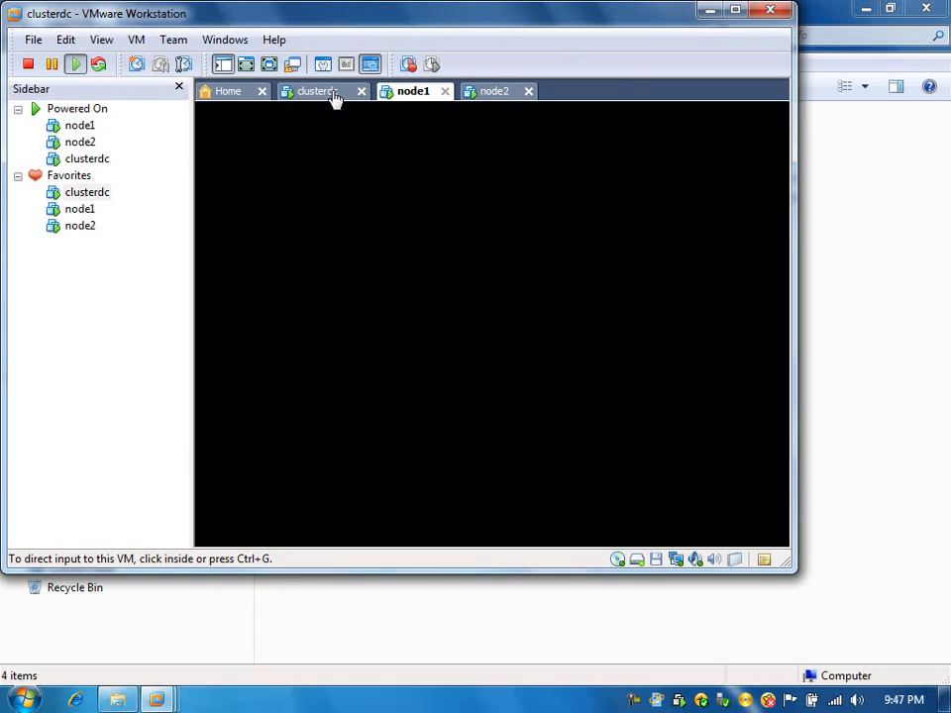
{"action": "left_click", "coordinate": [333, 96]}
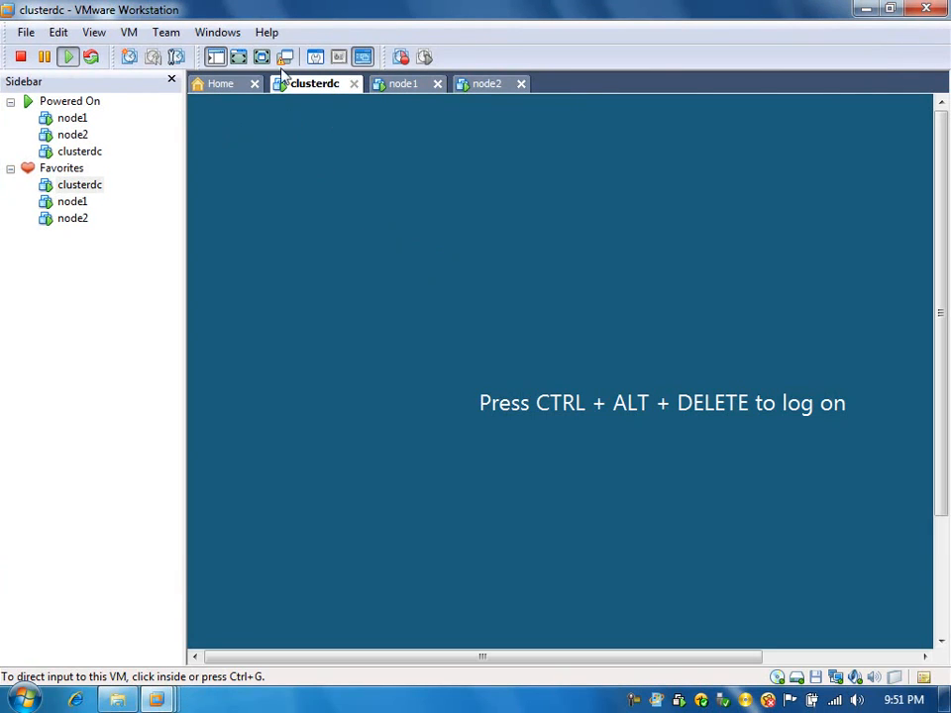
{"action": "left_click", "coordinate": [263, 59]}
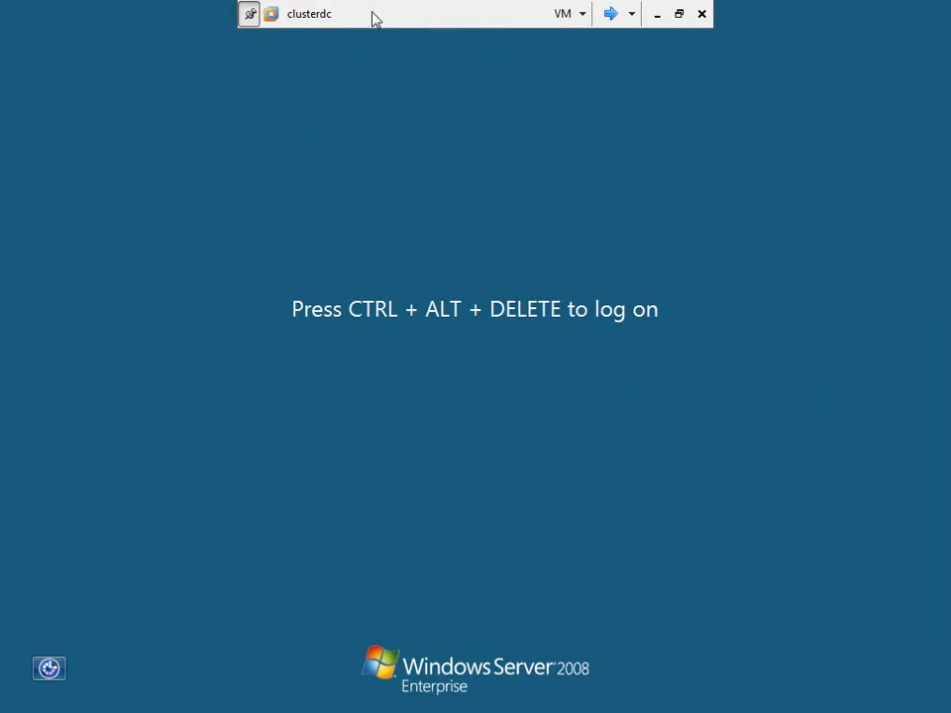
Step: Log on to the clusterdc server as delluser, entering the account password
{"action": "left_click", "coordinate": [579, 14]}
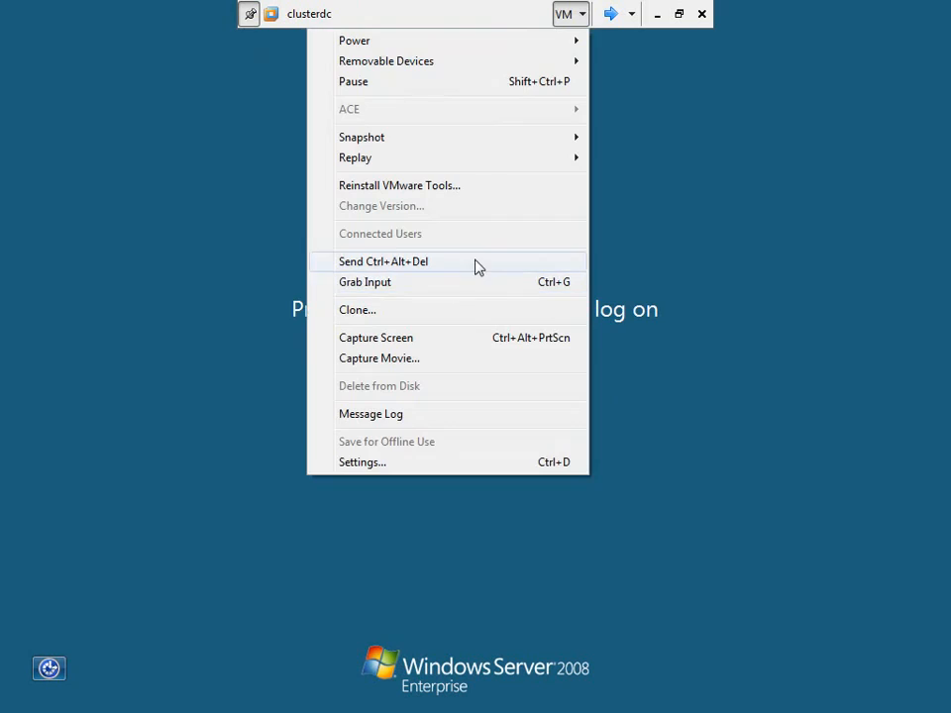
{"action": "left_click", "coordinate": [475, 264]}
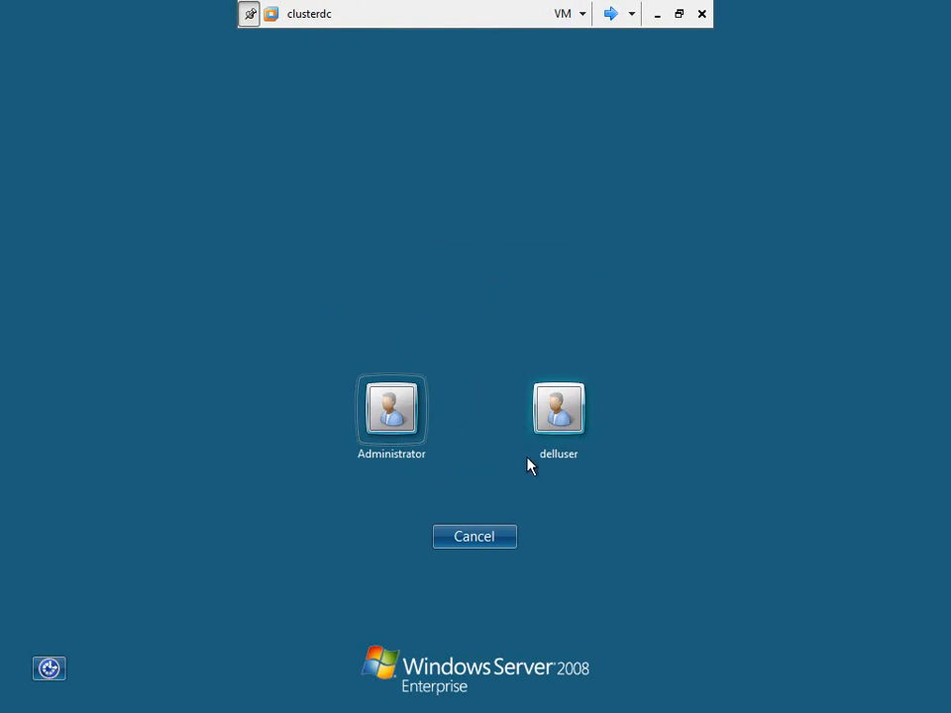
{"action": "left_click", "coordinate": [558, 414]}
{"action": "left_click", "coordinate": [492, 454]}
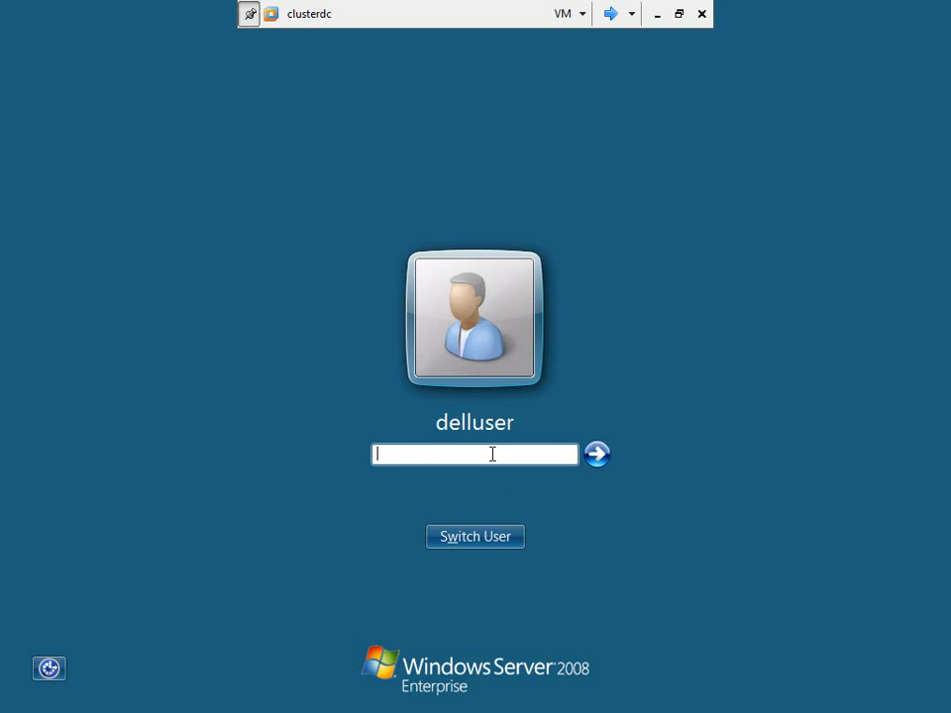
{"action": "type", "text": "*********"}
{"action": "key", "text": "Return"}
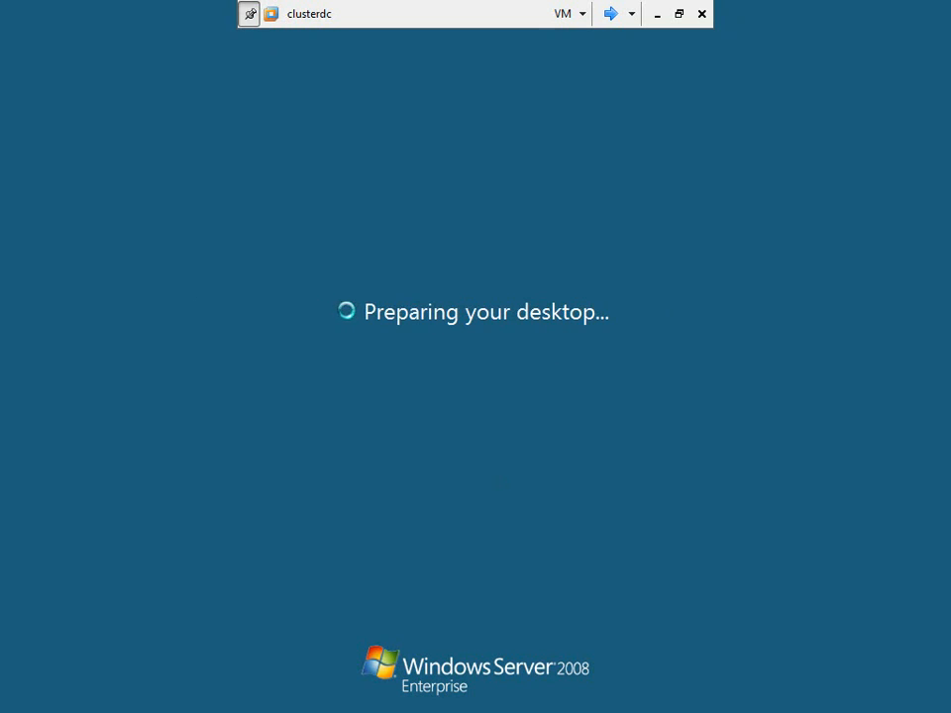
{"action": "left_click", "coordinate": [682, 26]}
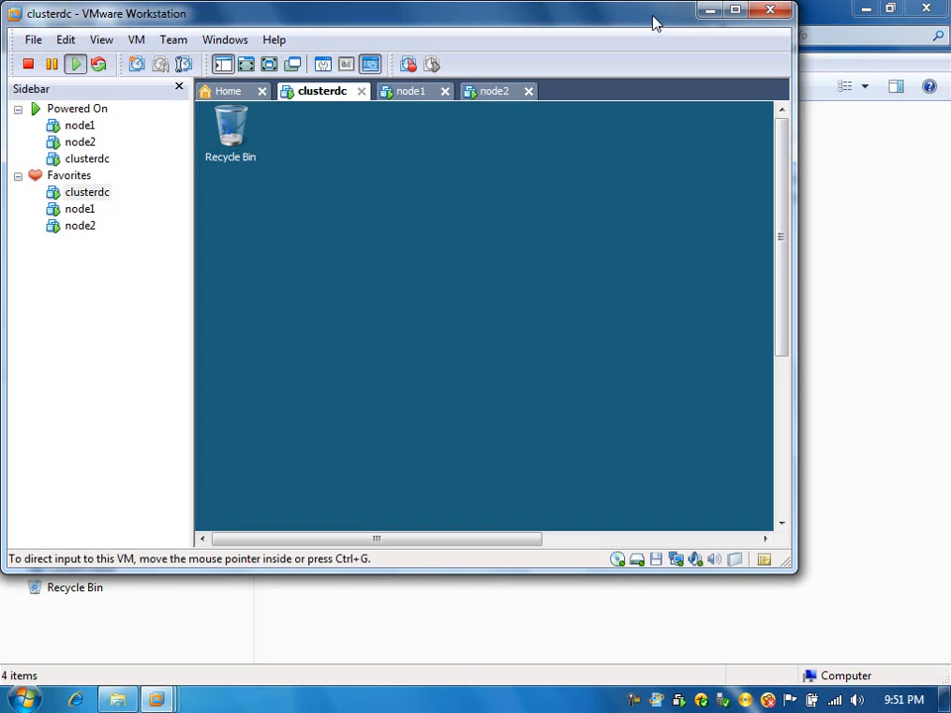
{"action": "double_click", "coordinate": [652, 23]}
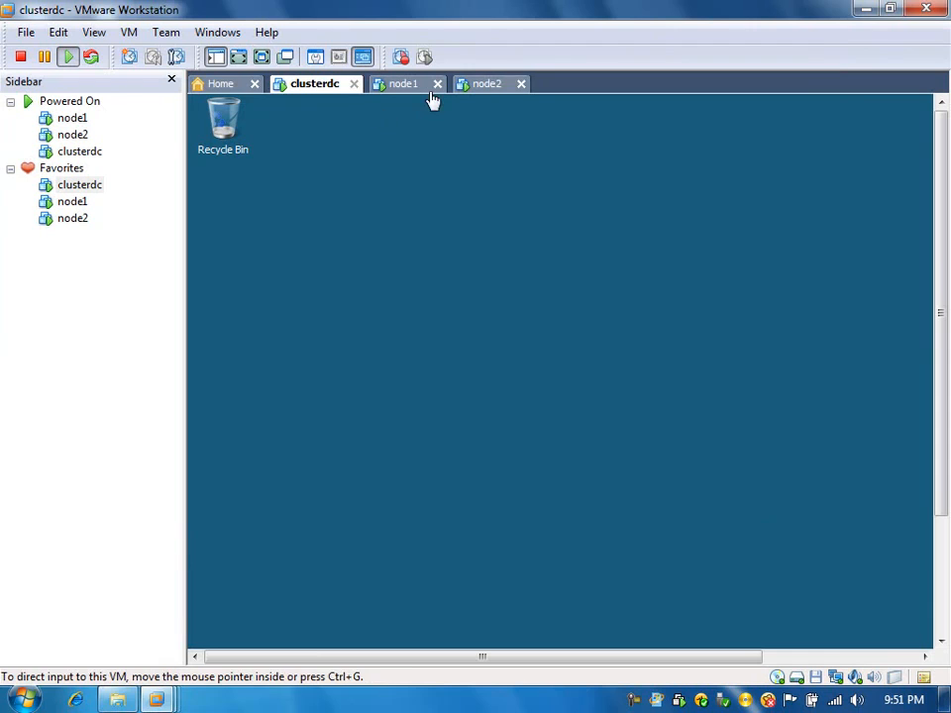
{"action": "left_click", "coordinate": [262, 56]}
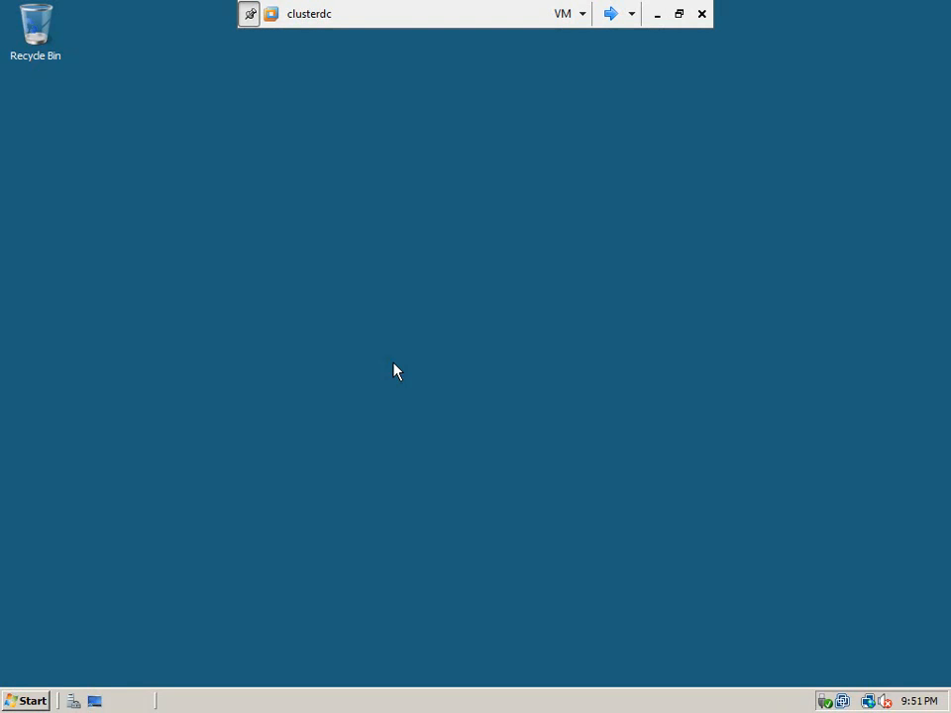
{"action": "left_click", "coordinate": [31, 703]}
{"action": "left_click", "coordinate": [18, 703]}
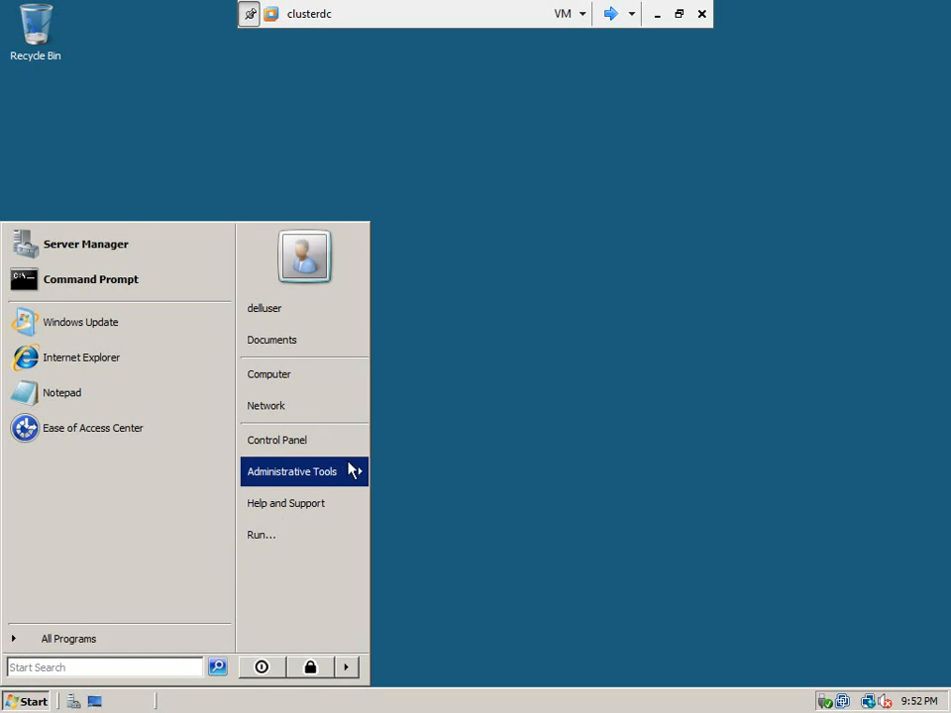
{"action": "mouse_move", "coordinate": [351, 470]}
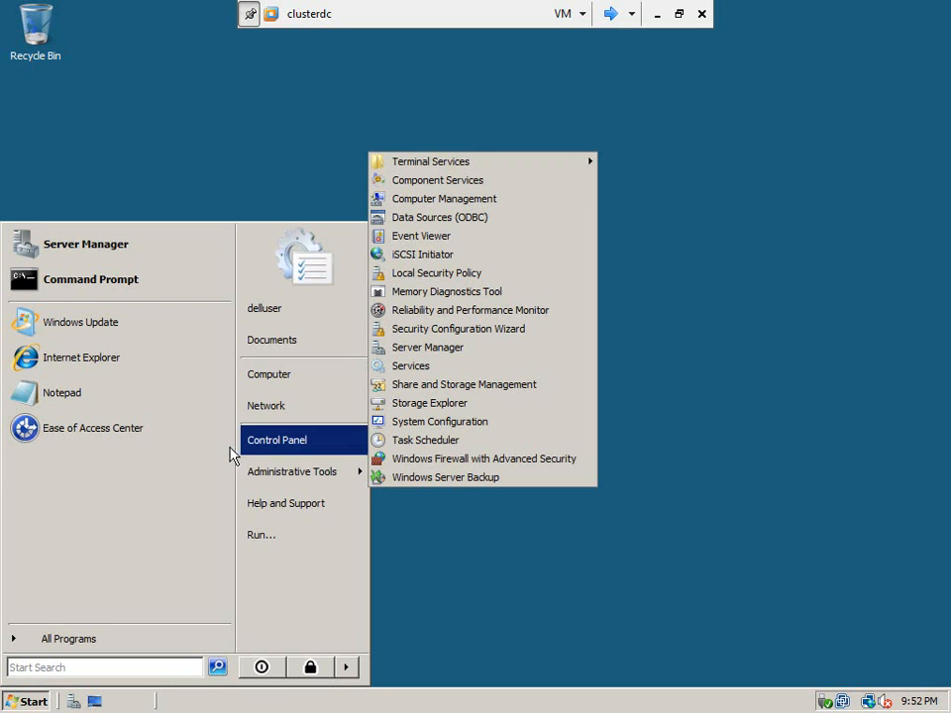
{"action": "left_click", "coordinate": [448, 500]}
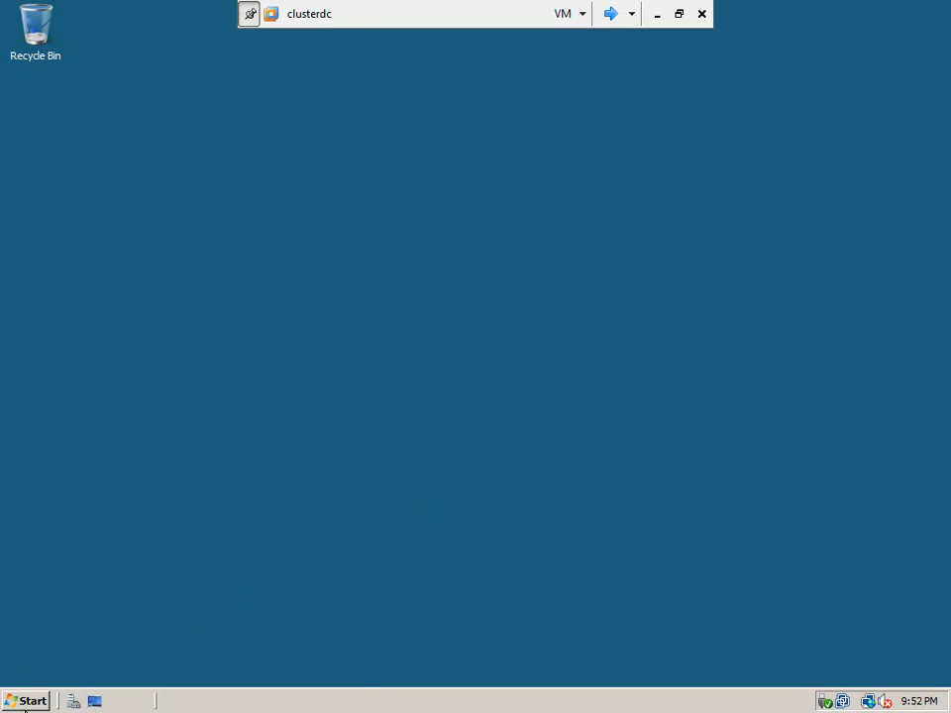
Step: Open the Network and Sharing Center on clusterdc and bring up its list of managed network connections
{"action": "left_click", "coordinate": [25, 703]}
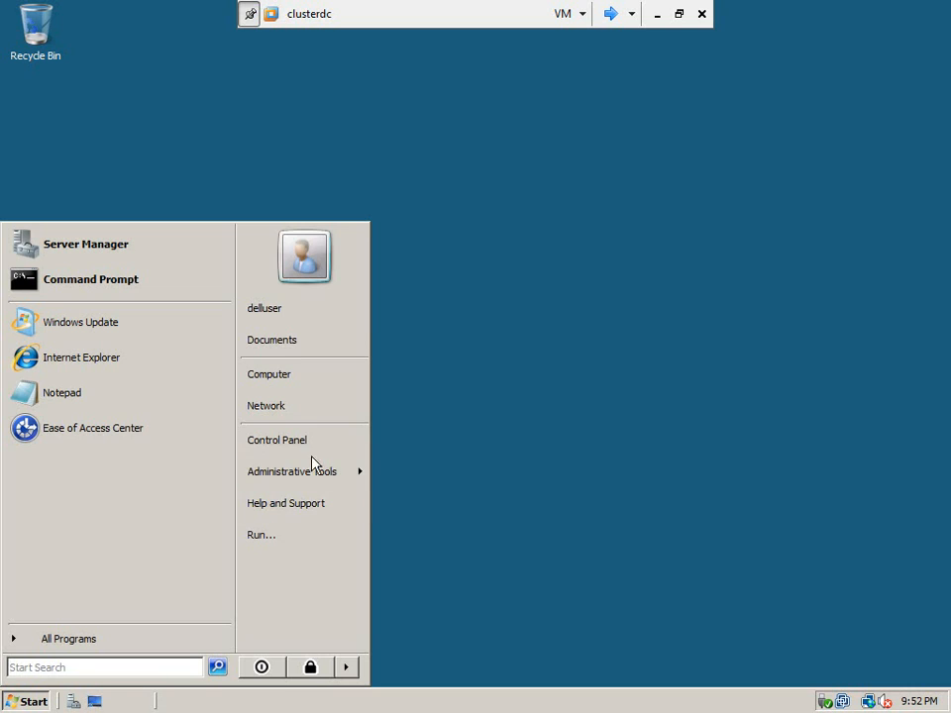
{"action": "mouse_move", "coordinate": [329, 479]}
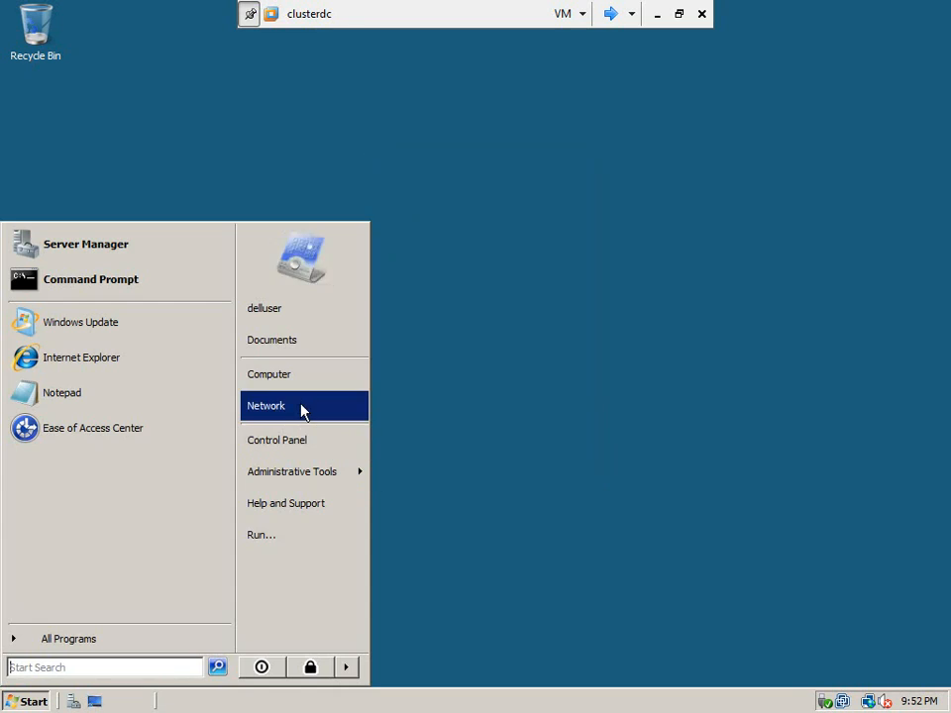
{"action": "left_click", "coordinate": [302, 408]}
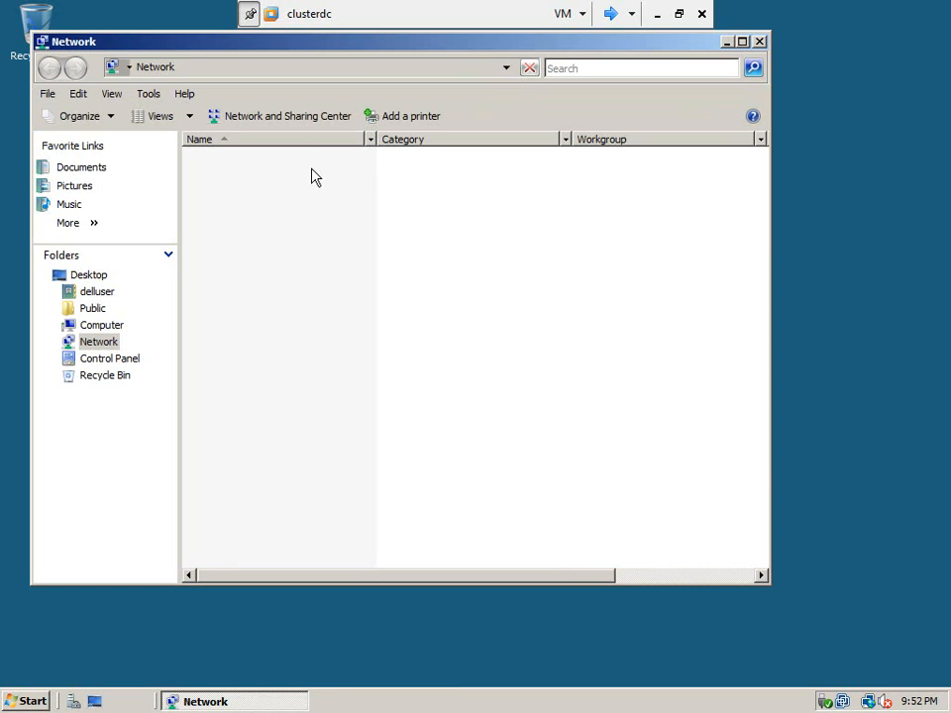
{"action": "left_click", "coordinate": [307, 116]}
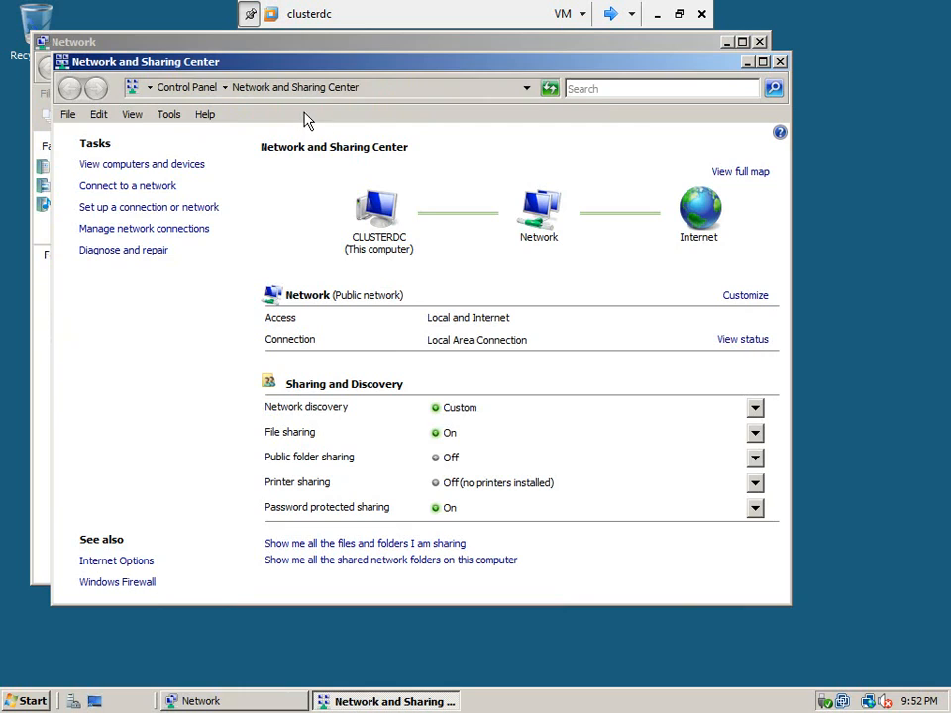
{"action": "double_click", "coordinate": [388, 61]}
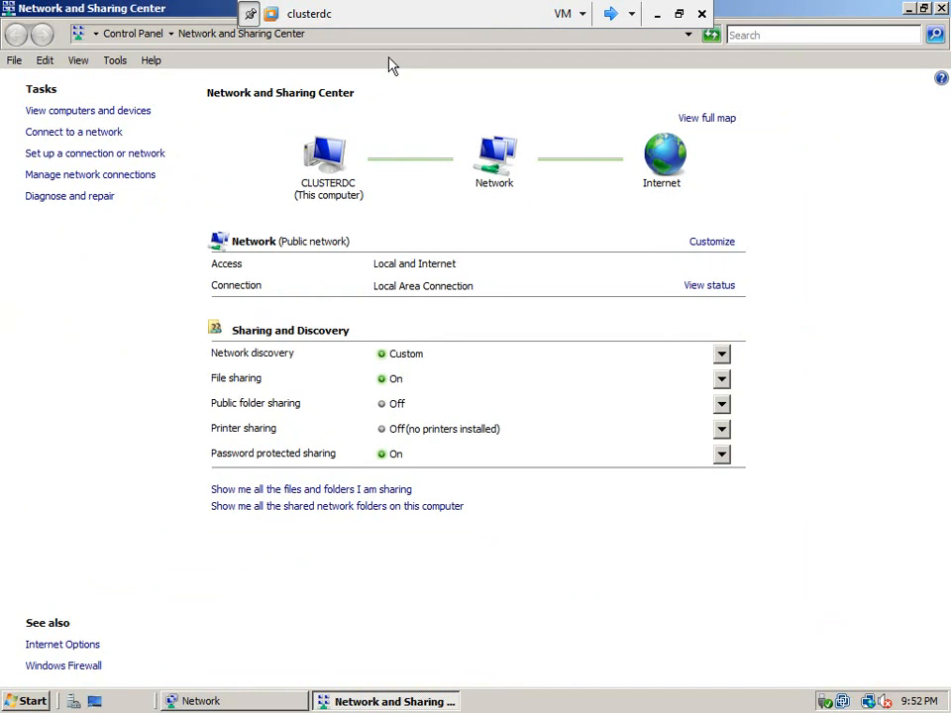
{"action": "left_click", "coordinate": [107, 178]}
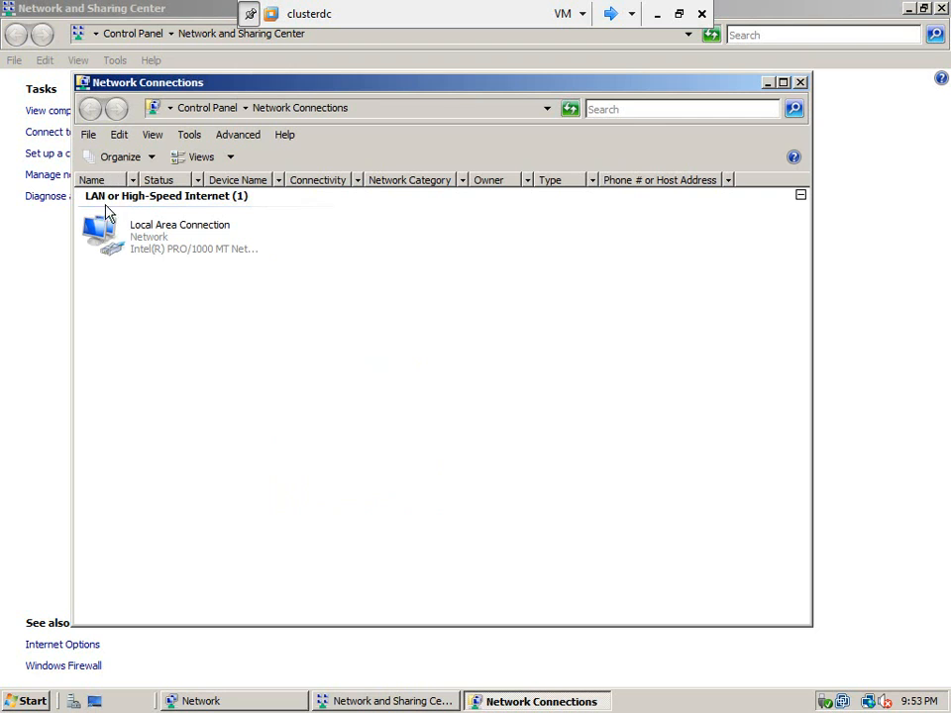
Step: Check the network adapter's connection type in the clusterdc virtual machine settings, leaving them without changes
{"action": "left_click", "coordinate": [197, 248]}
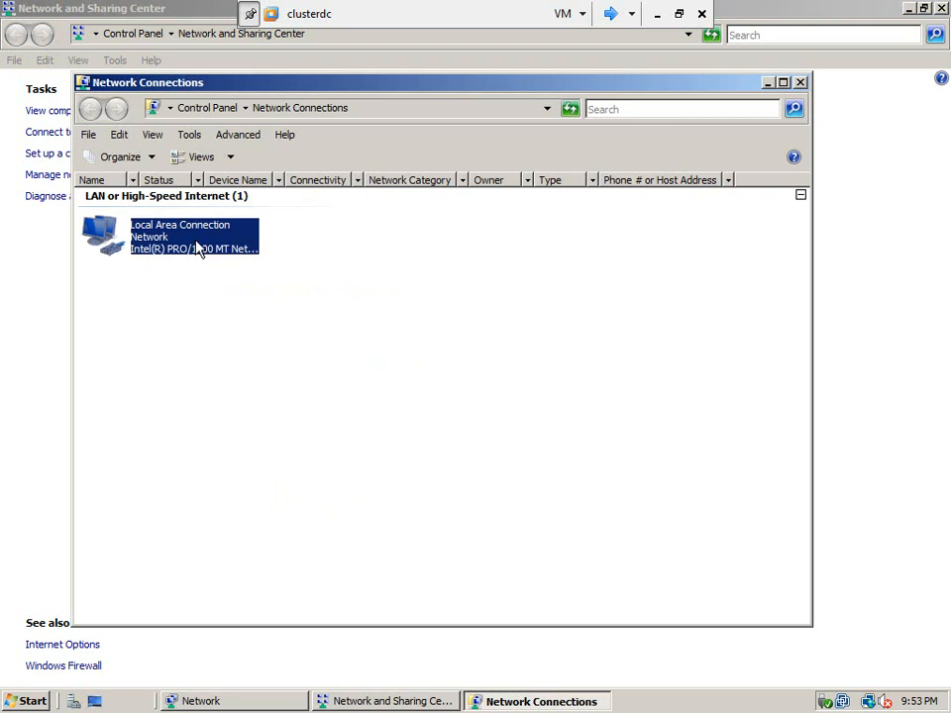
{"action": "left_click", "coordinate": [571, 14]}
{"action": "left_click", "coordinate": [464, 468]}
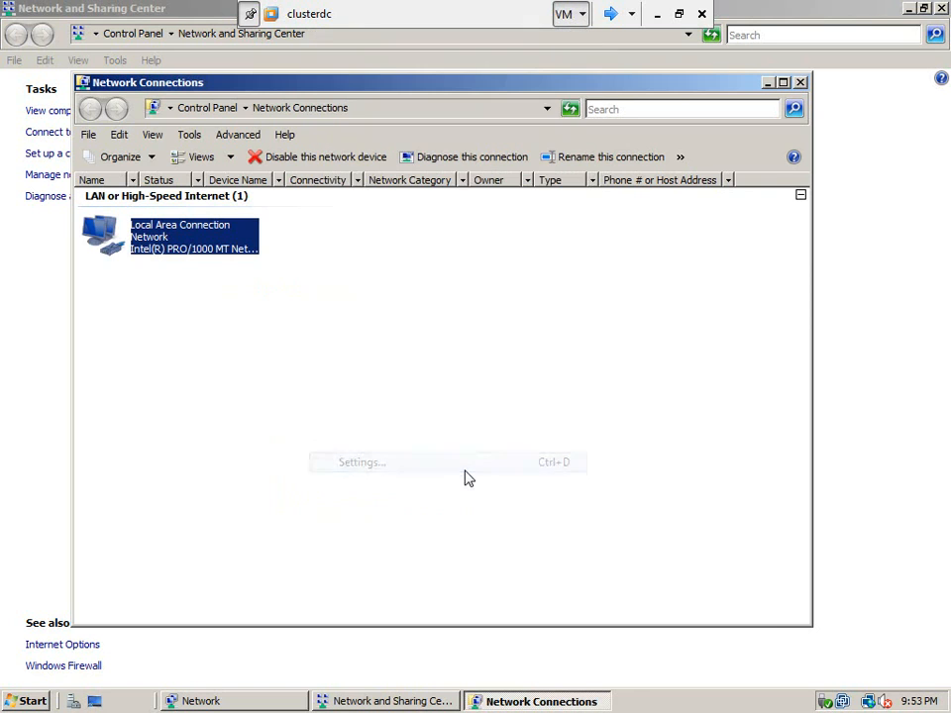
{"action": "left_click", "coordinate": [659, 596]}
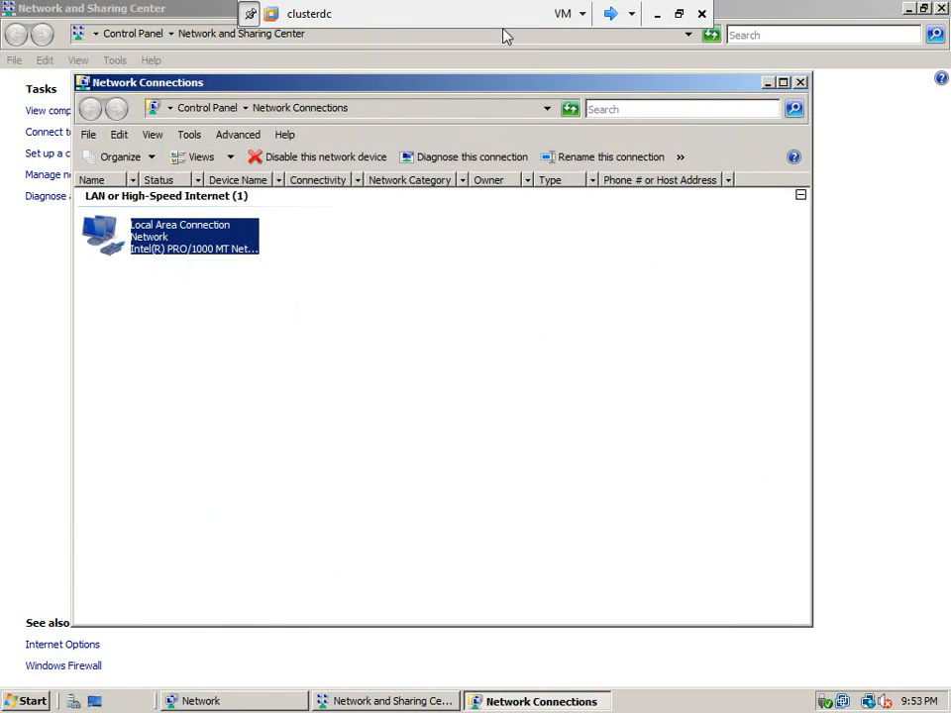
{"action": "left_click", "coordinate": [571, 14]}
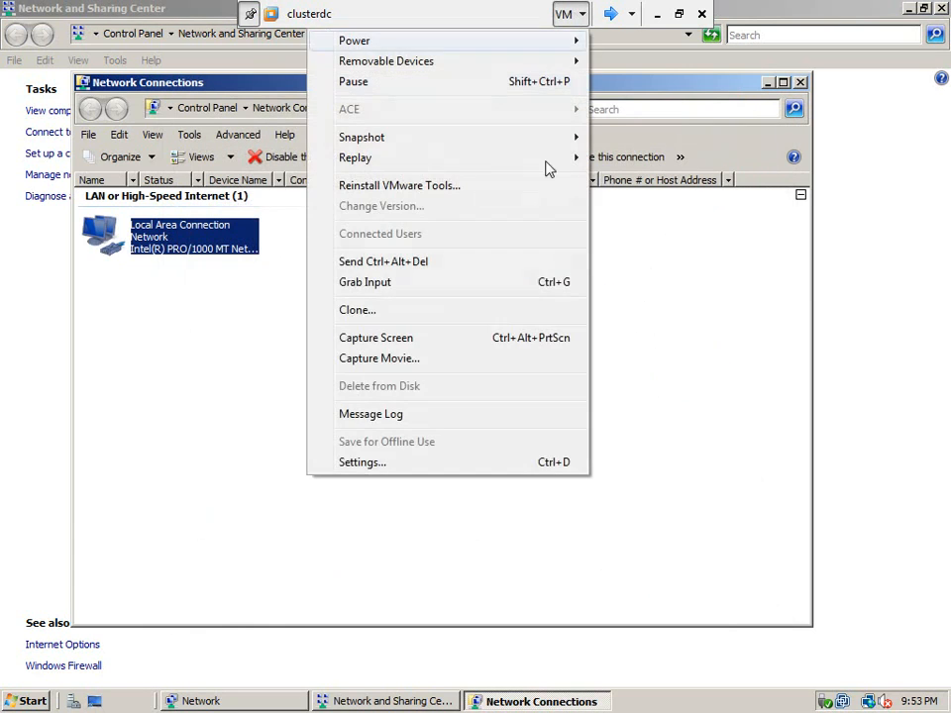
{"action": "left_click", "coordinate": [496, 466]}
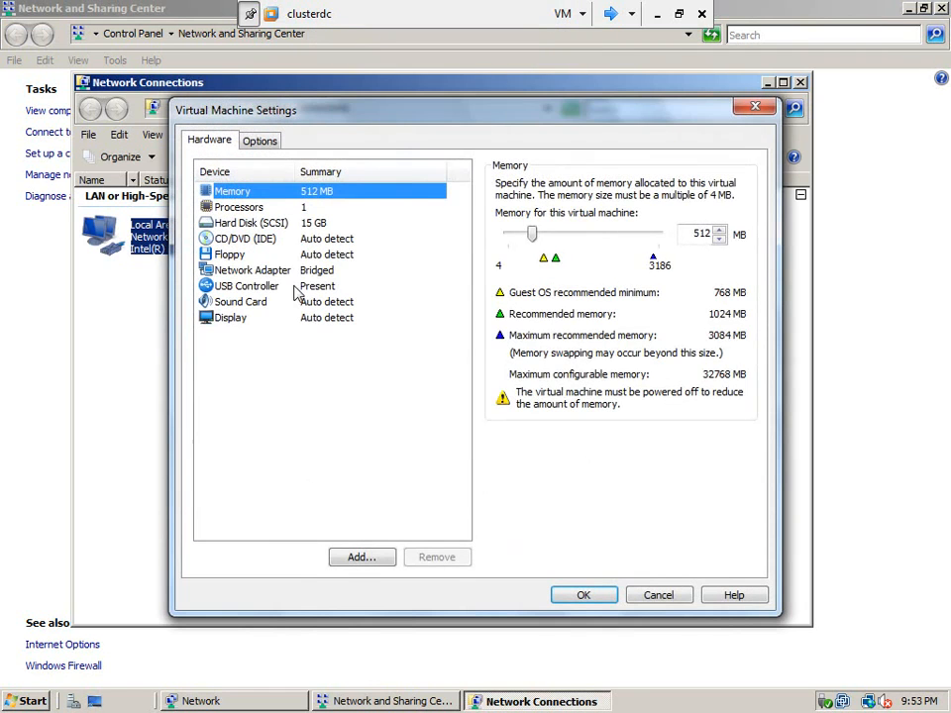
{"action": "left_click", "coordinate": [282, 270]}
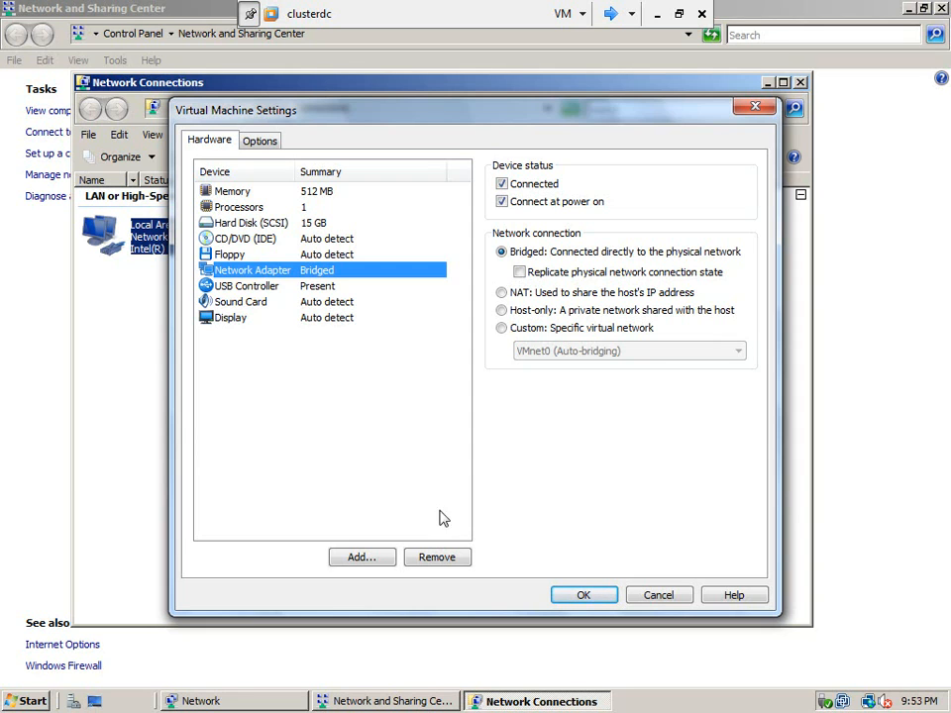
{"action": "left_click", "coordinate": [664, 596]}
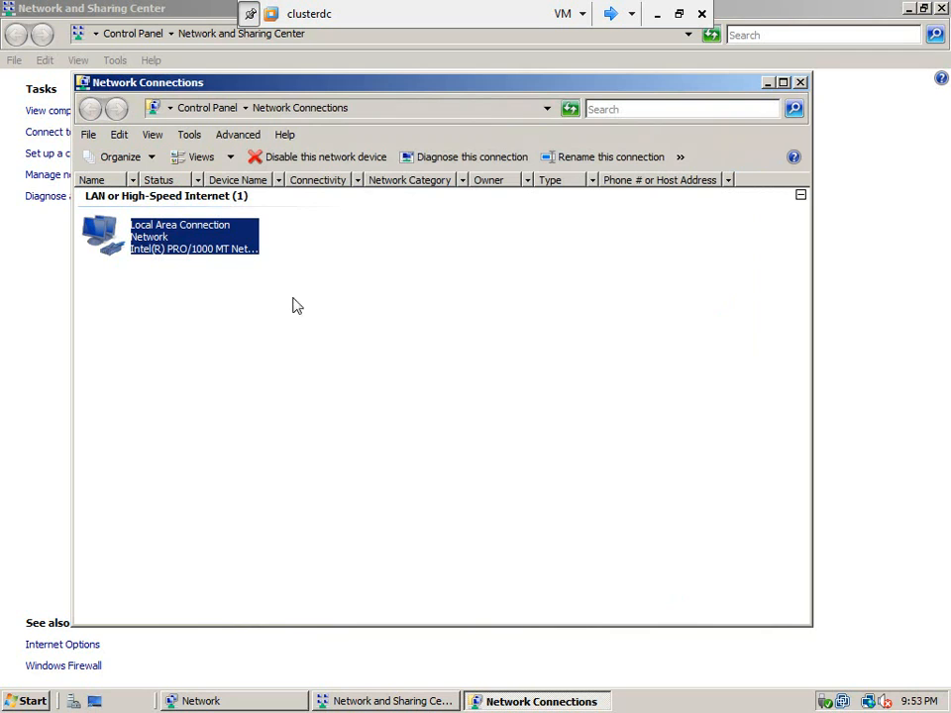
Step: Open the properties of clusterdc's Local Area Connection and leave the virtual machine's full-screen view
{"action": "right_click", "coordinate": [175, 243]}
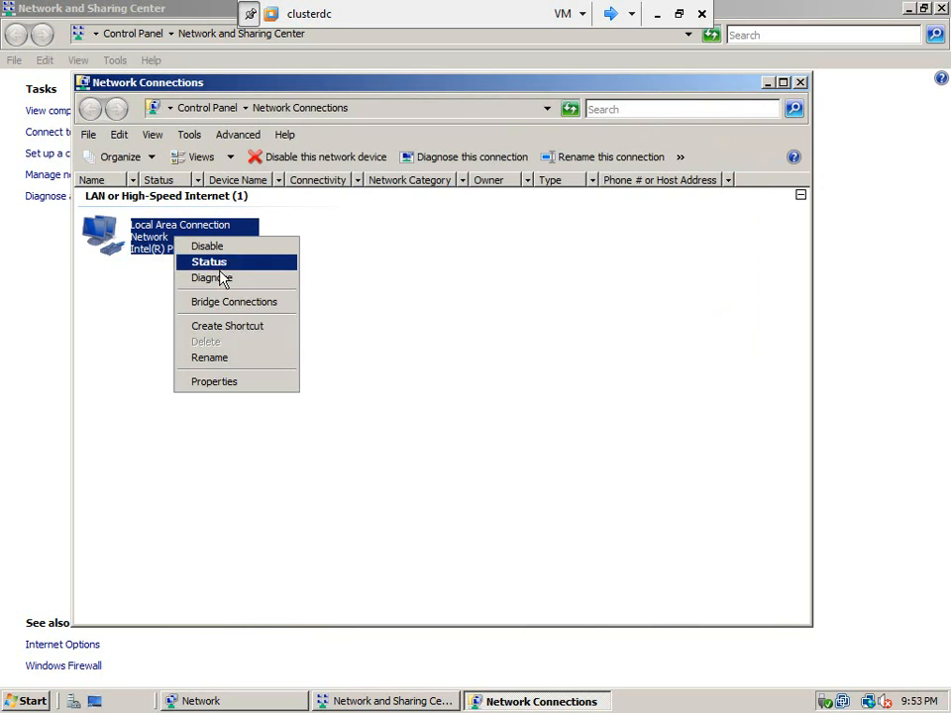
{"action": "left_click", "coordinate": [248, 390]}
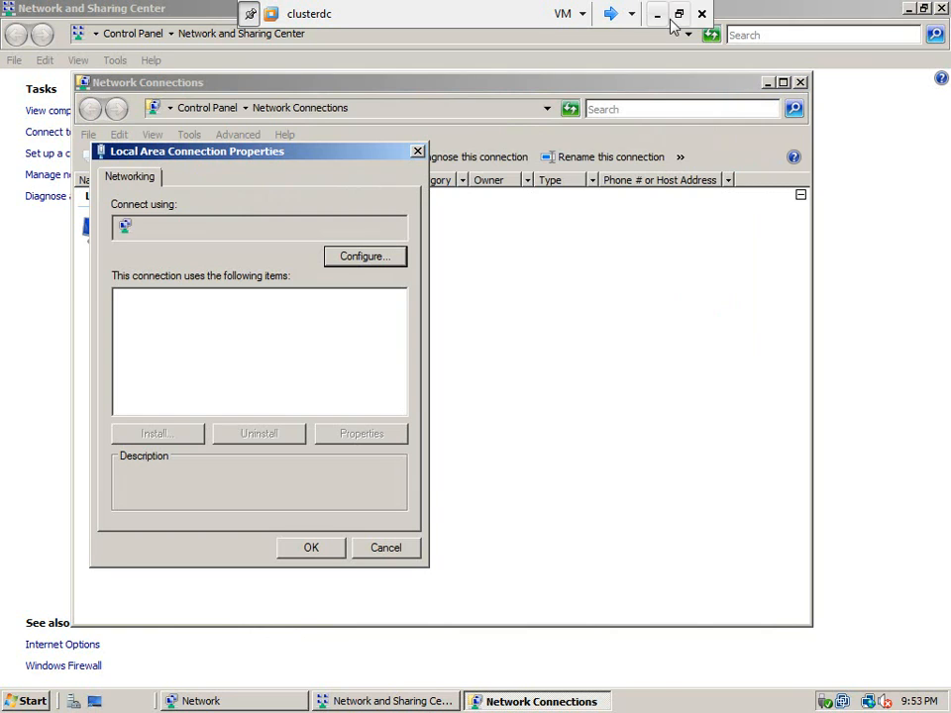
{"action": "left_click", "coordinate": [680, 14]}
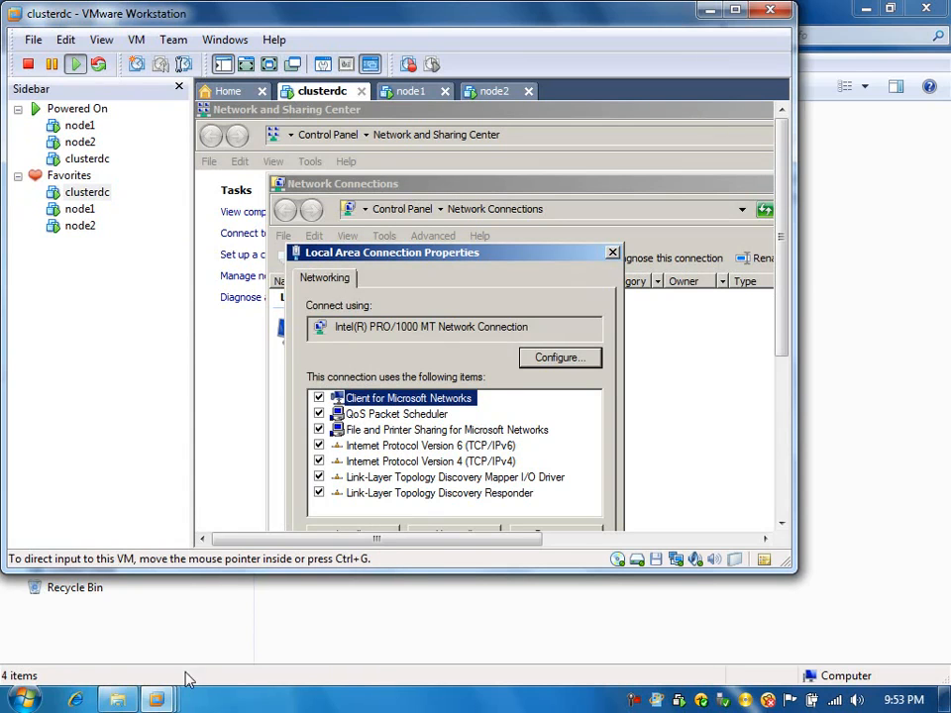
Step: Open ip_address.txt from the host's cbt_info folder and review the IP addresses planned for the domain controller, node1 and node2
{"action": "left_click", "coordinate": [113, 701]}
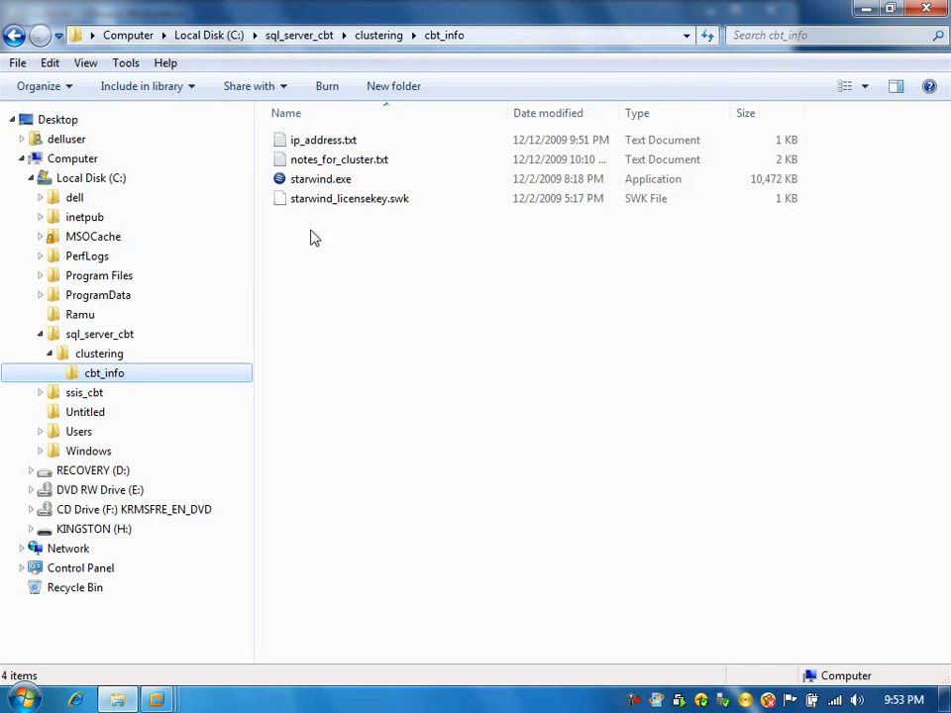
{"action": "double_click", "coordinate": [323, 140]}
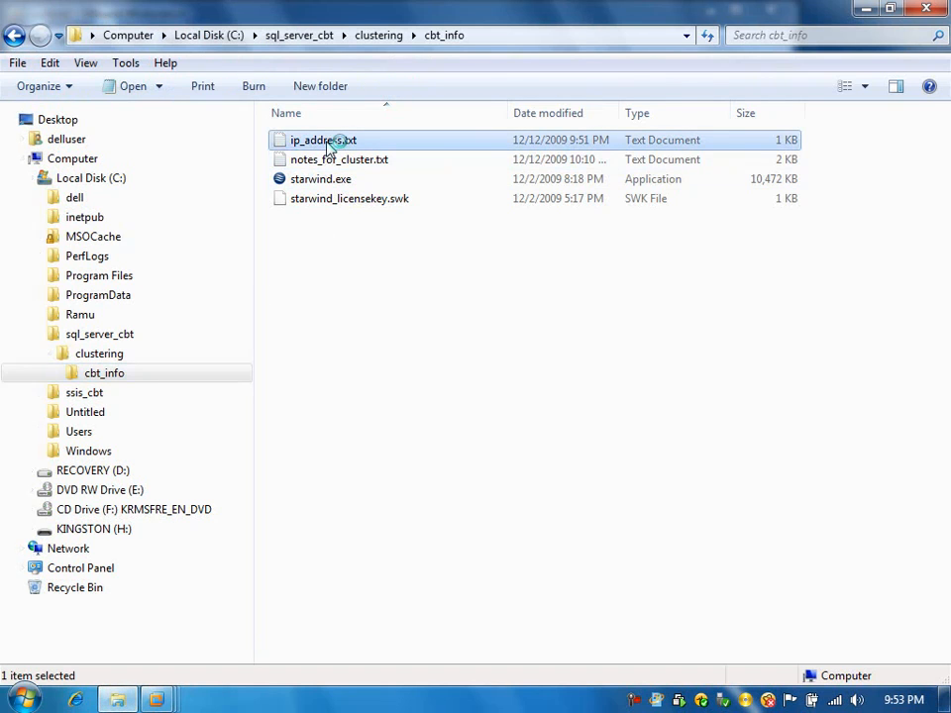
{"action": "double_click", "coordinate": [367, 64]}
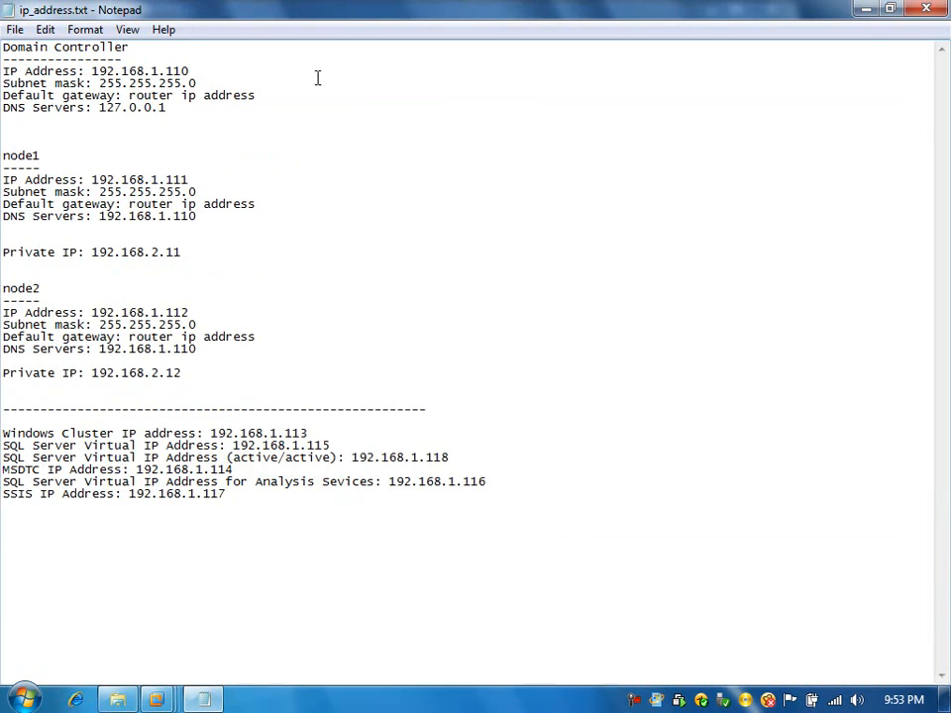
{"action": "left_click_drag", "start_coordinate": [198, 64], "coordinate": [125, 76]}
{"action": "left_click", "coordinate": [206, 75]}
{"action": "left_click_drag", "start_coordinate": [206, 74], "coordinate": [92, 71]}
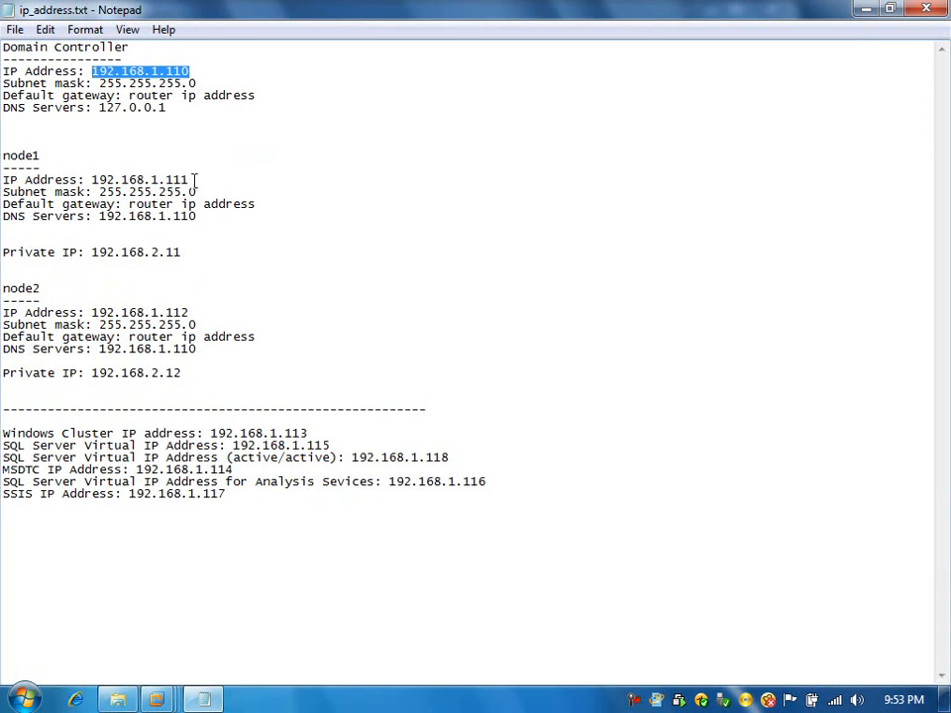
{"action": "left_click_drag", "start_coordinate": [191, 180], "coordinate": [156, 176]}
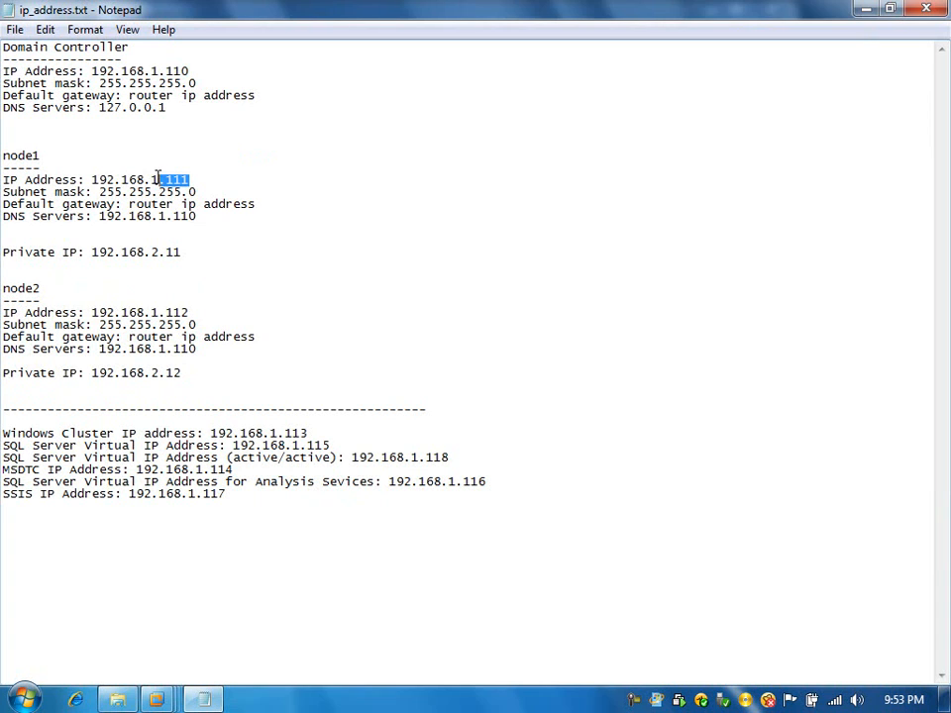
{"action": "left_click", "coordinate": [189, 313]}
{"action": "left_click_drag", "start_coordinate": [189, 313], "coordinate": [158, 313]}
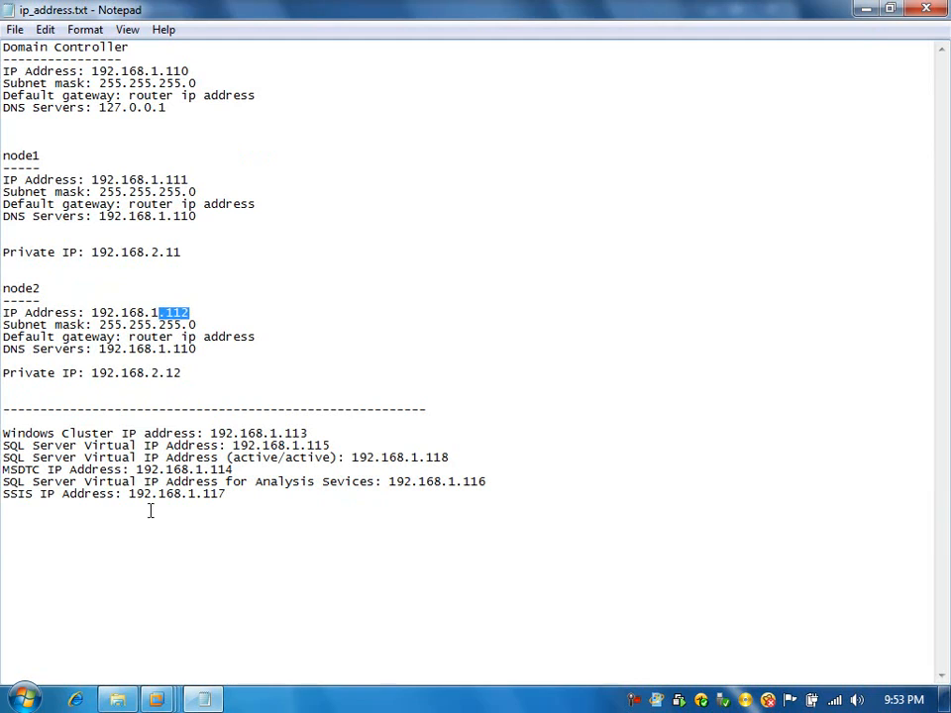
Step: Return to clusterdc in full screen and open the Internet Protocol Version 4 (TCP/IPv4) properties of the Local Area Connection
{"action": "mouse_move", "coordinate": [156, 699]}
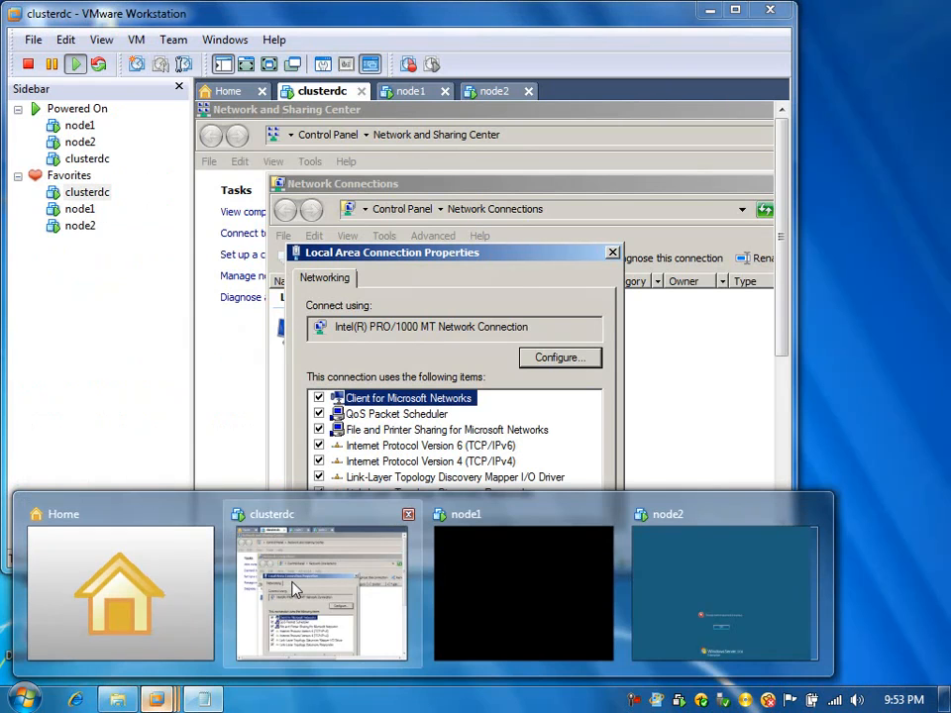
{"action": "left_click", "coordinate": [317, 594]}
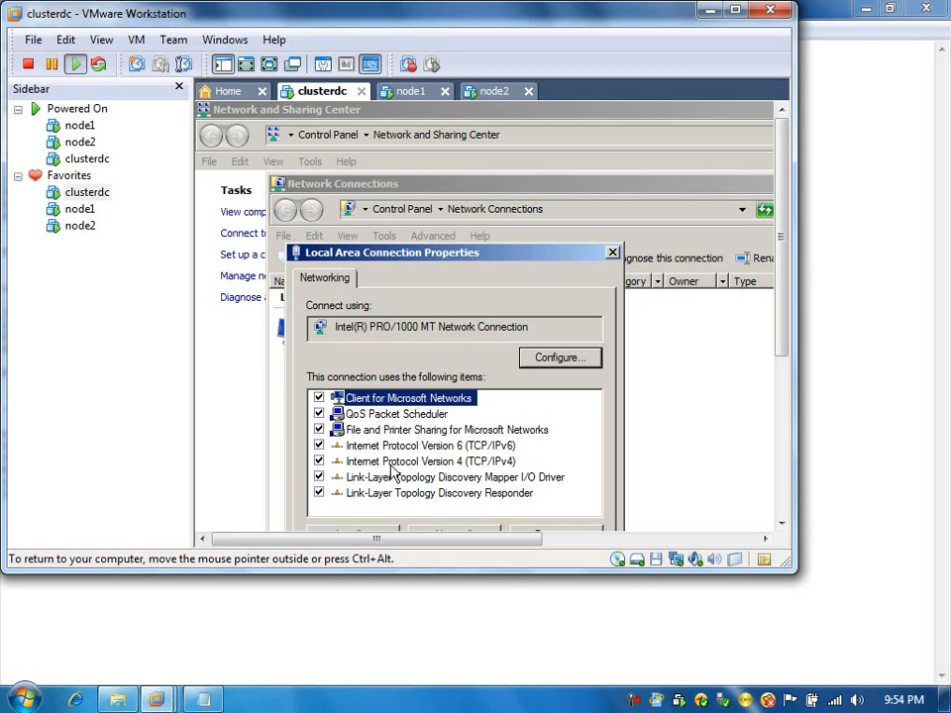
{"action": "left_click", "coordinate": [479, 461]}
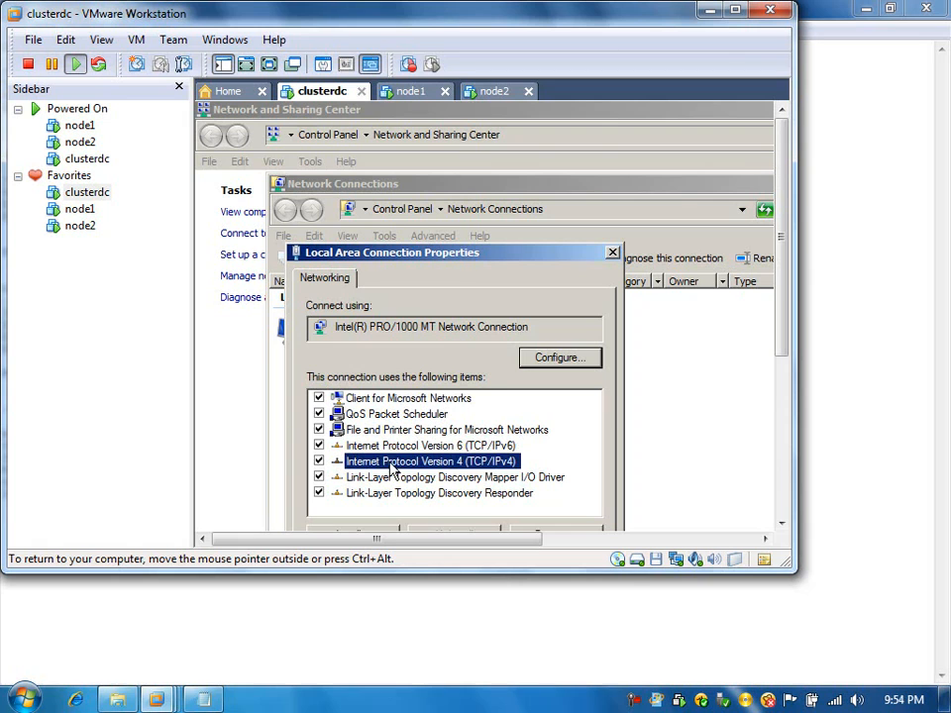
{"action": "left_click", "coordinate": [270, 65]}
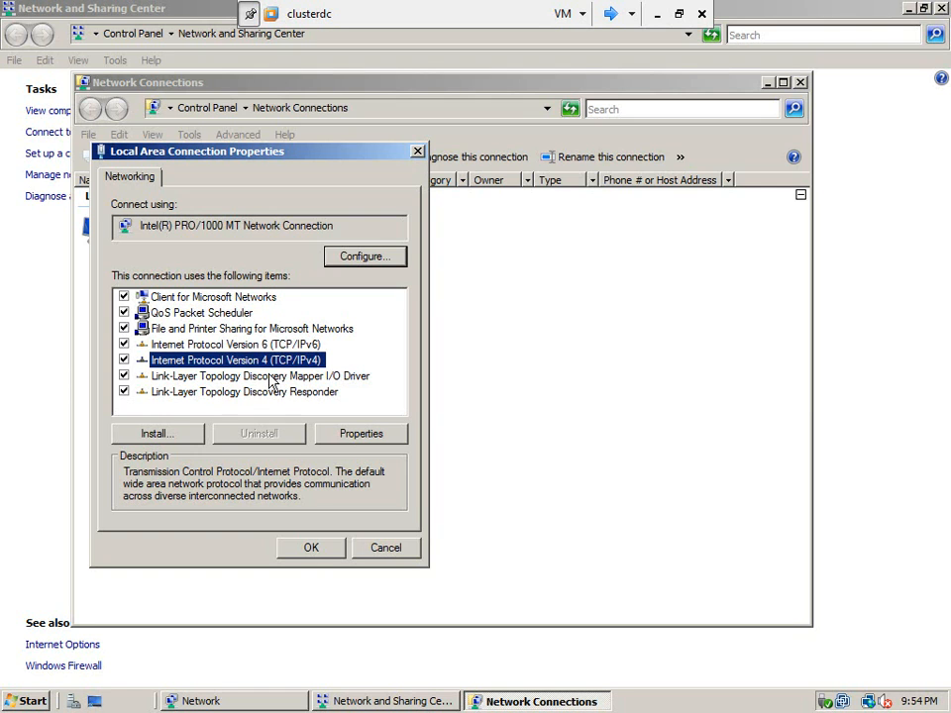
{"action": "left_click", "coordinate": [248, 346]}
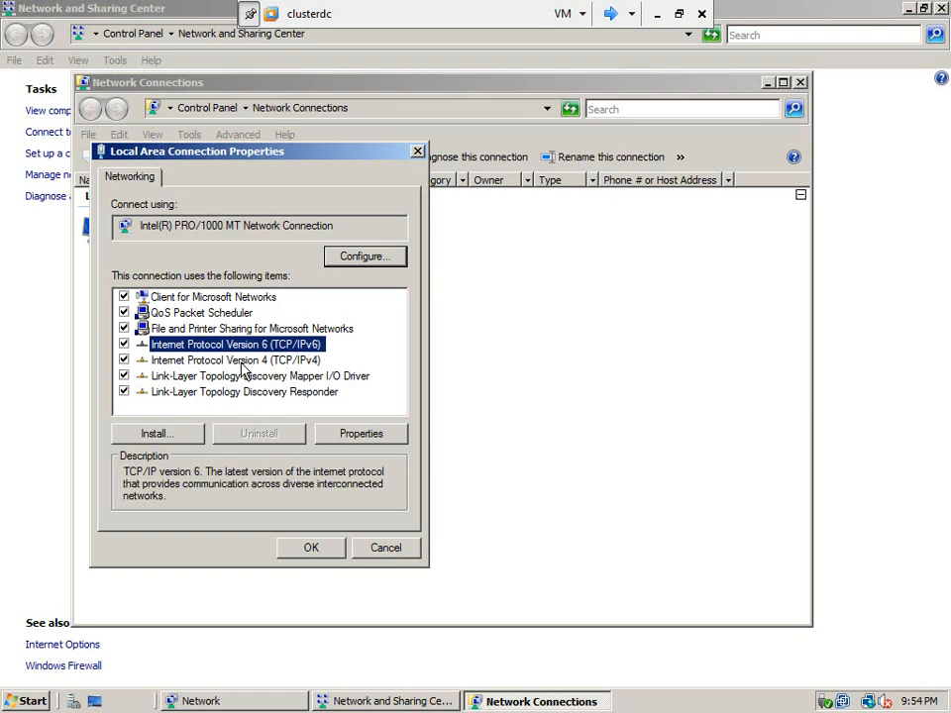
{"action": "left_click", "coordinate": [250, 362]}
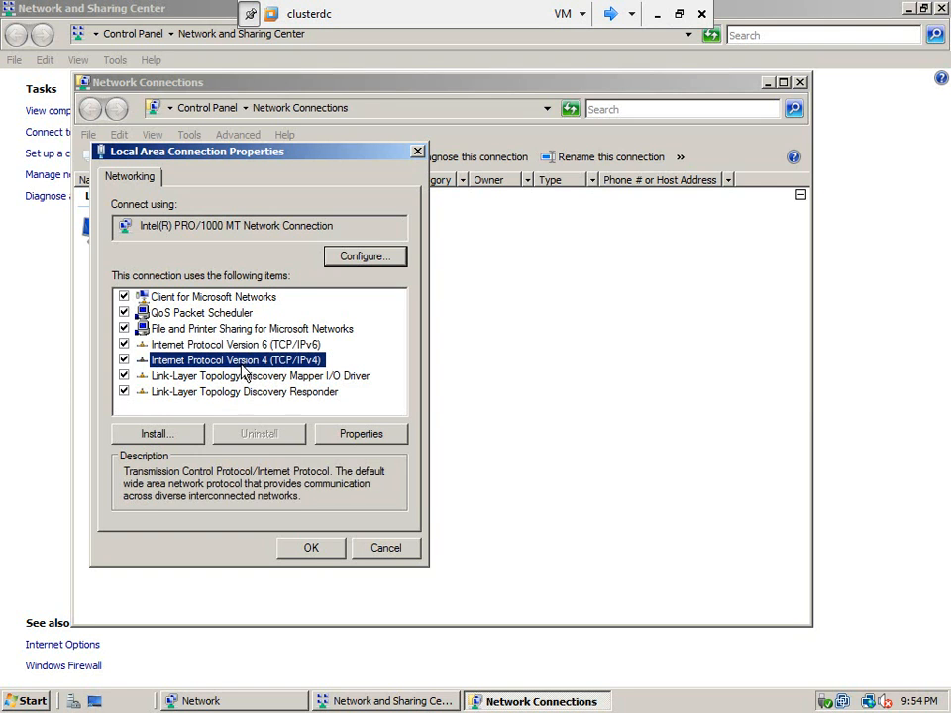
{"action": "left_click", "coordinate": [354, 441]}
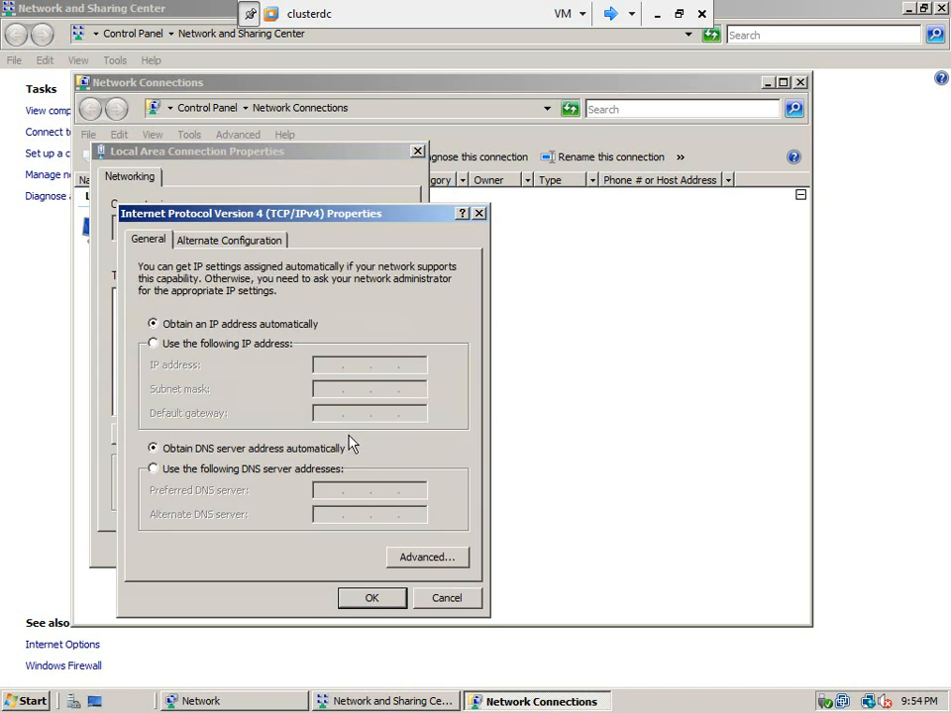
Step: Assign the static IP address 192.168.1.110 with subnet mask 255.255.255.0 to clusterdc's connection
{"action": "left_click", "coordinate": [154, 344]}
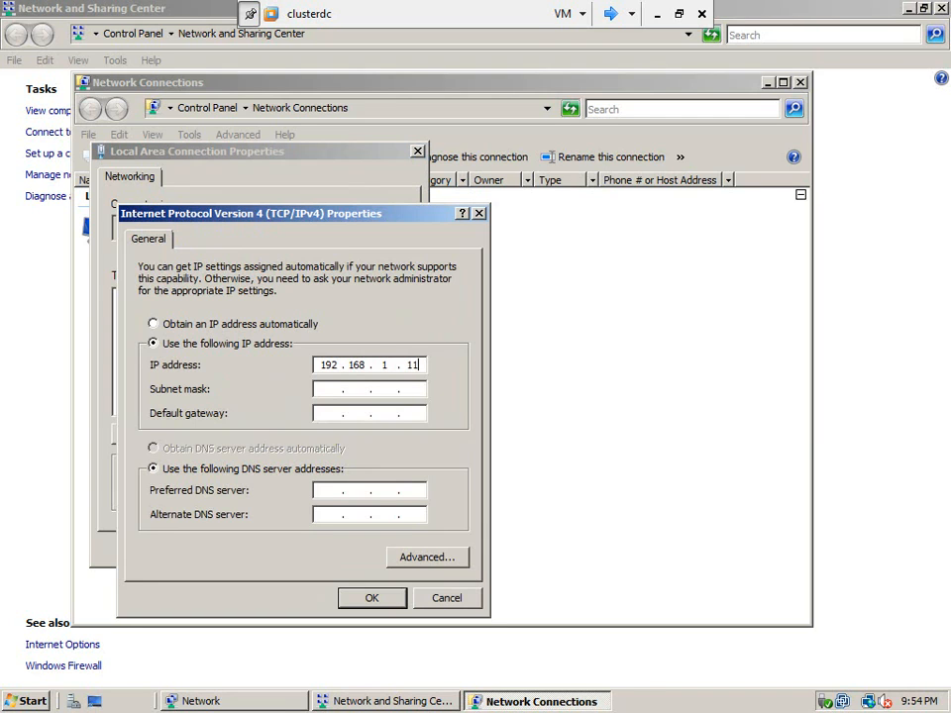
{"action": "key", "text": "Tab"}
Step: Consult ip_address.txt on the host, and enter default gateway 192.168.1.1 and preferred DNS server 127.1.1.0 on clusterdc
{"action": "left_click", "coordinate": [679, 14]}
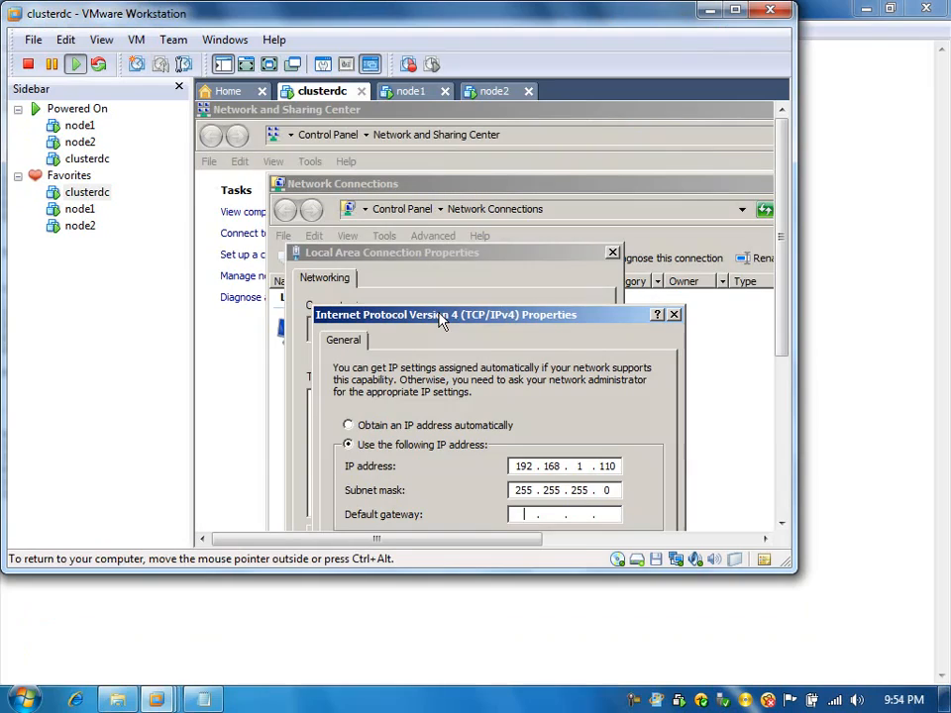
{"action": "left_click", "coordinate": [203, 701]}
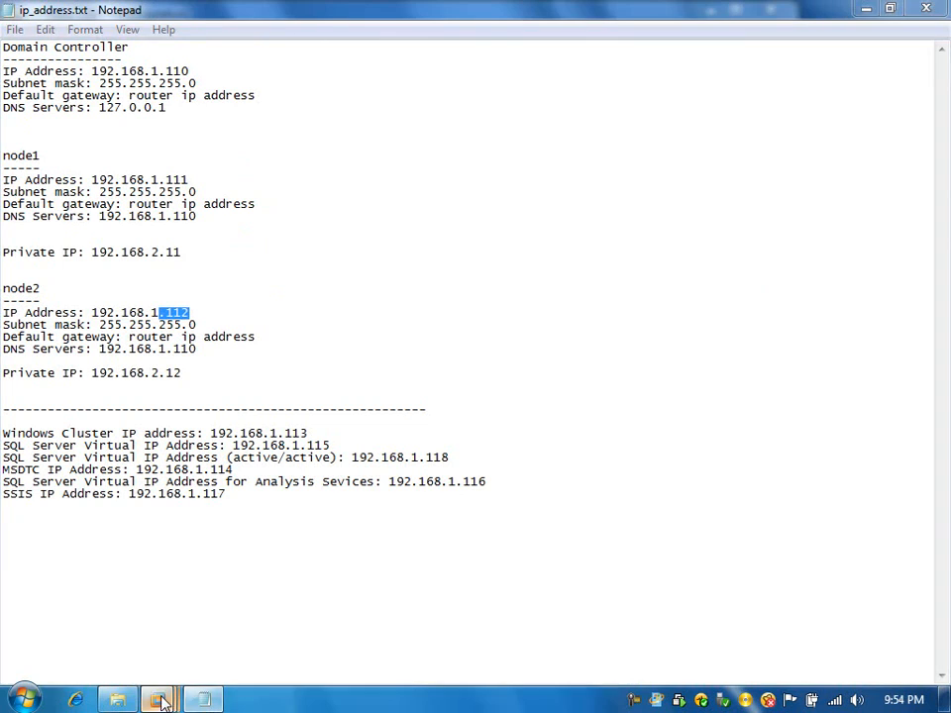
{"action": "mouse_move", "coordinate": [156, 699]}
{"action": "left_click", "coordinate": [284, 613]}
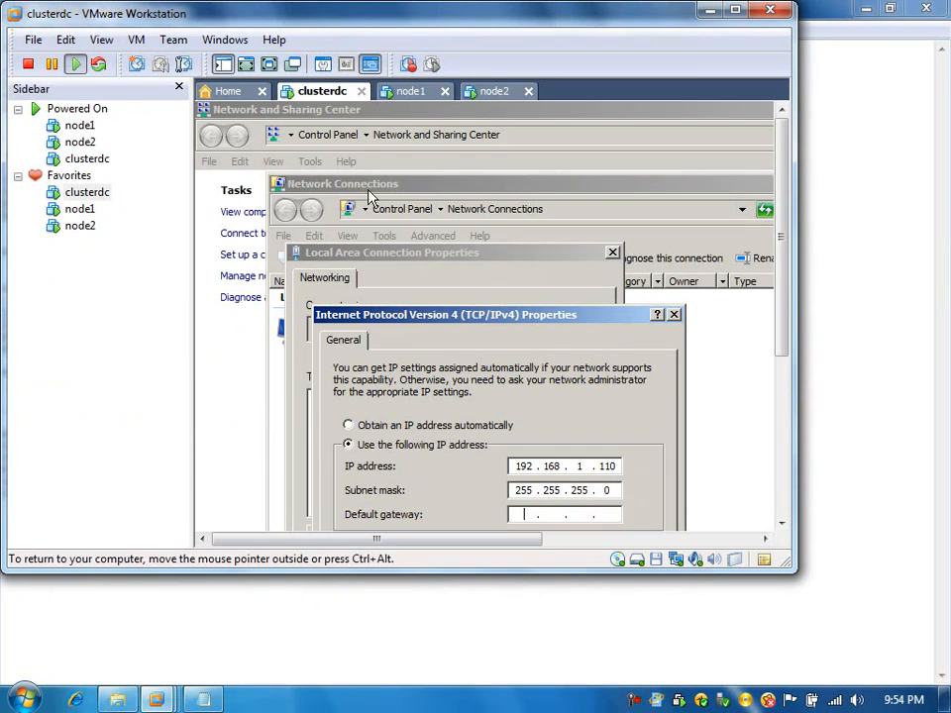
{"action": "left_click", "coordinate": [246, 63]}
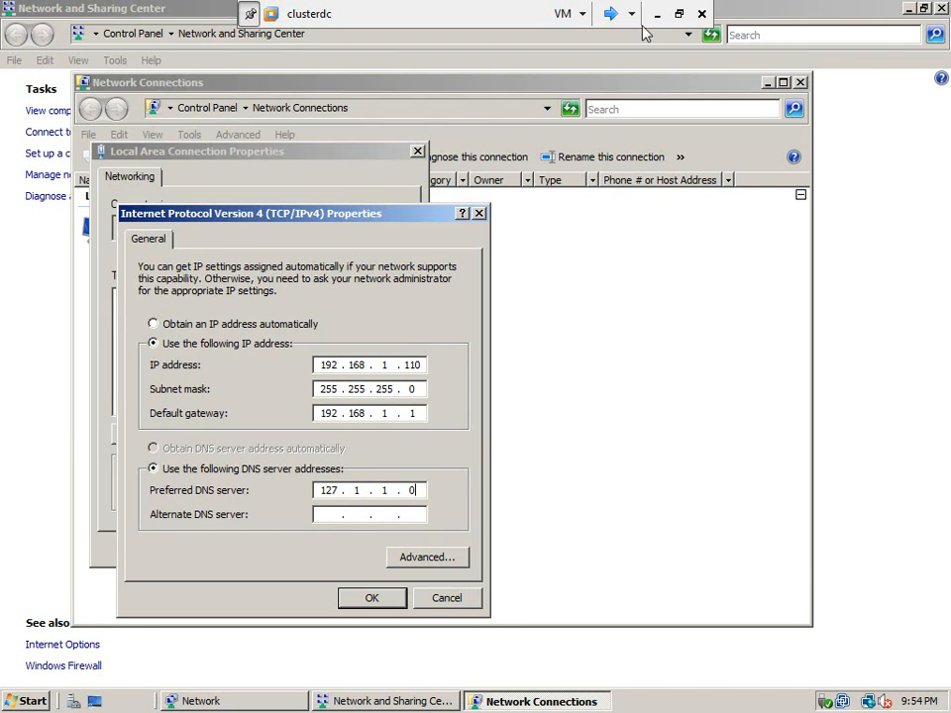
Step: Check the domain controller's DNS entry in ip_address.txt, set clusterdc's preferred DNS server to 127.0.0.1 and save the connection settings
{"action": "left_click", "coordinate": [679, 14]}
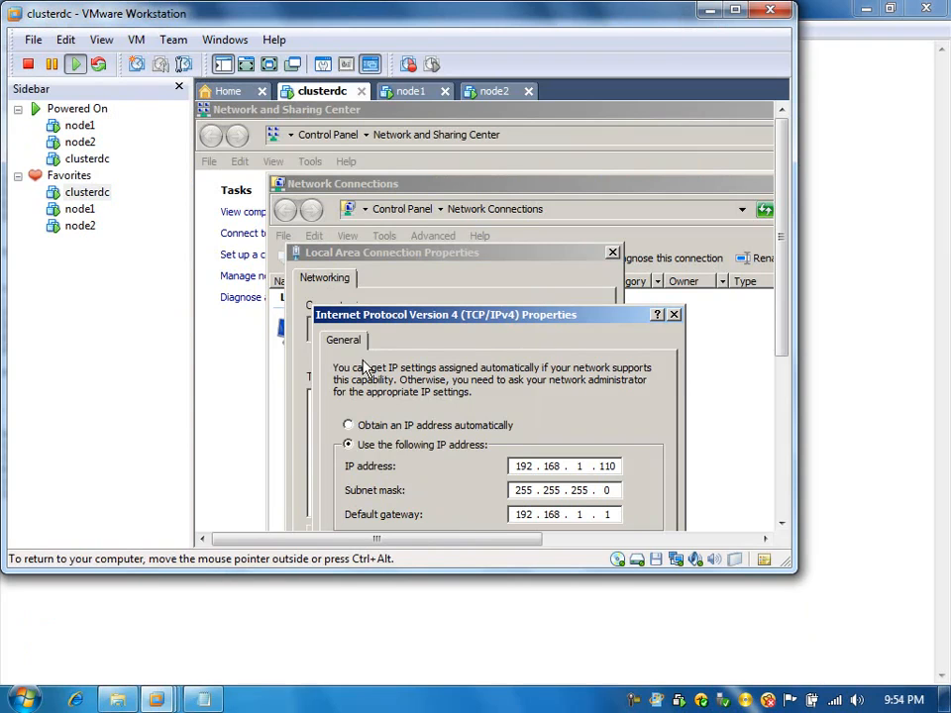
{"action": "left_click", "coordinate": [203, 699]}
{"action": "left_click_drag", "start_coordinate": [176, 105], "coordinate": [107, 107]}
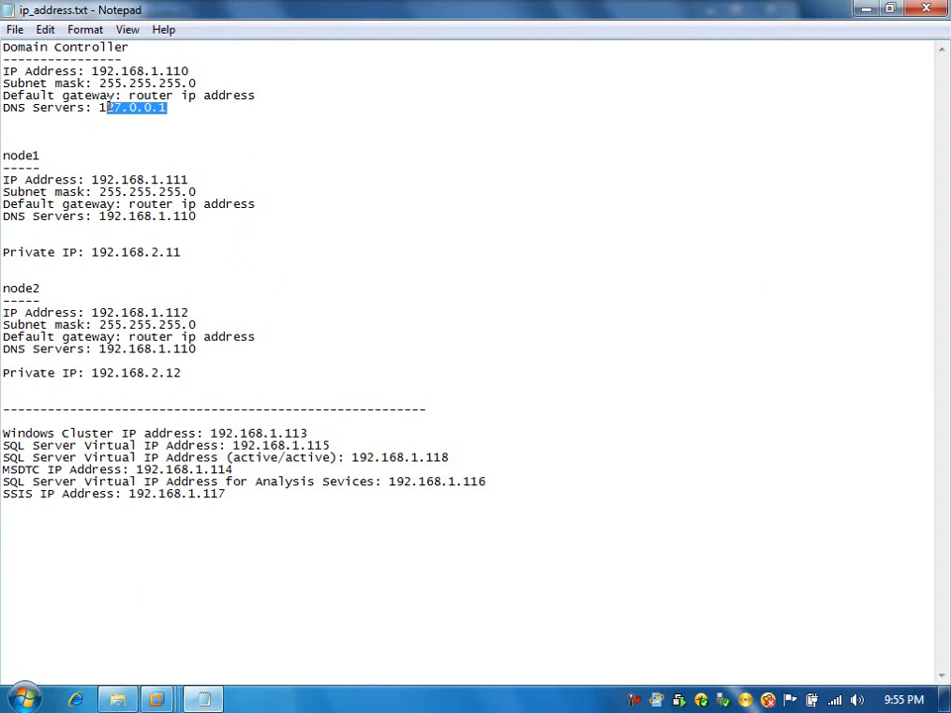
{"action": "mouse_move", "coordinate": [155, 699]}
{"action": "left_click", "coordinate": [329, 599]}
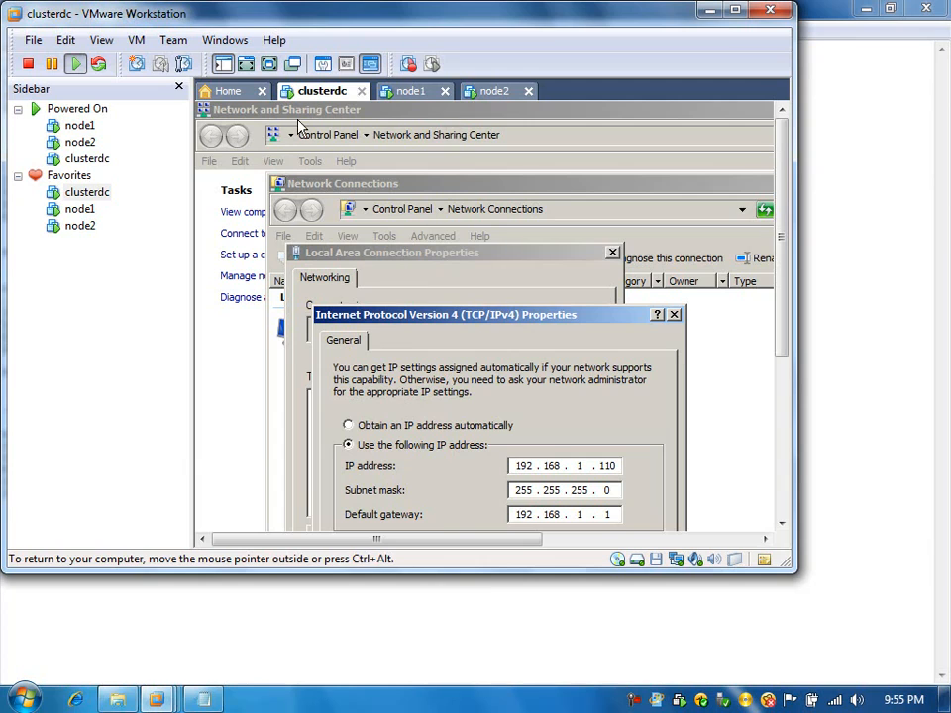
{"action": "left_click", "coordinate": [269, 65]}
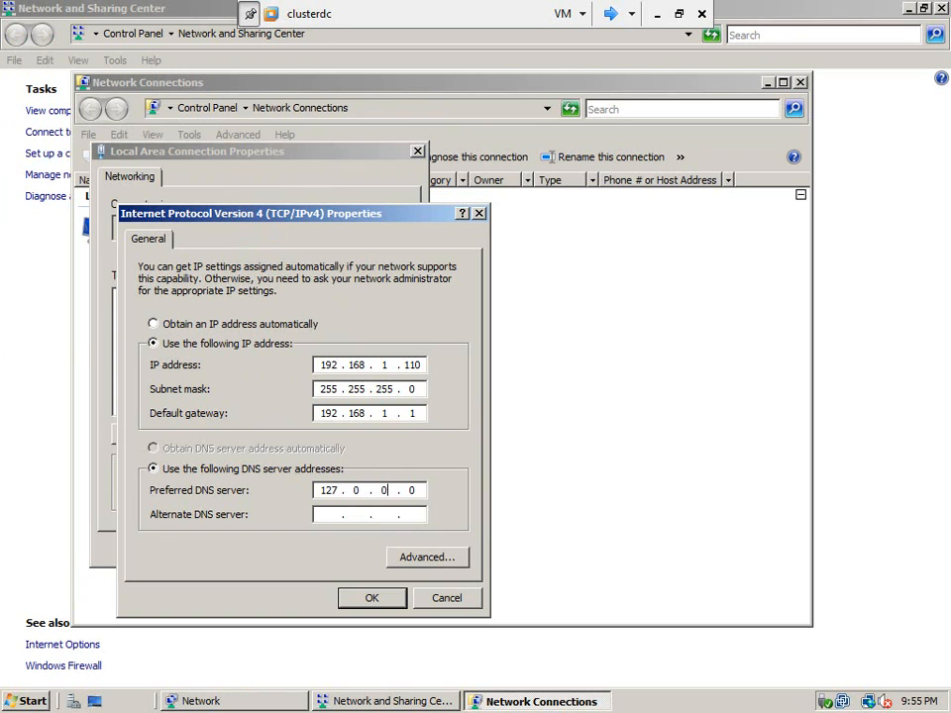
{"action": "left_click", "coordinate": [366, 599]}
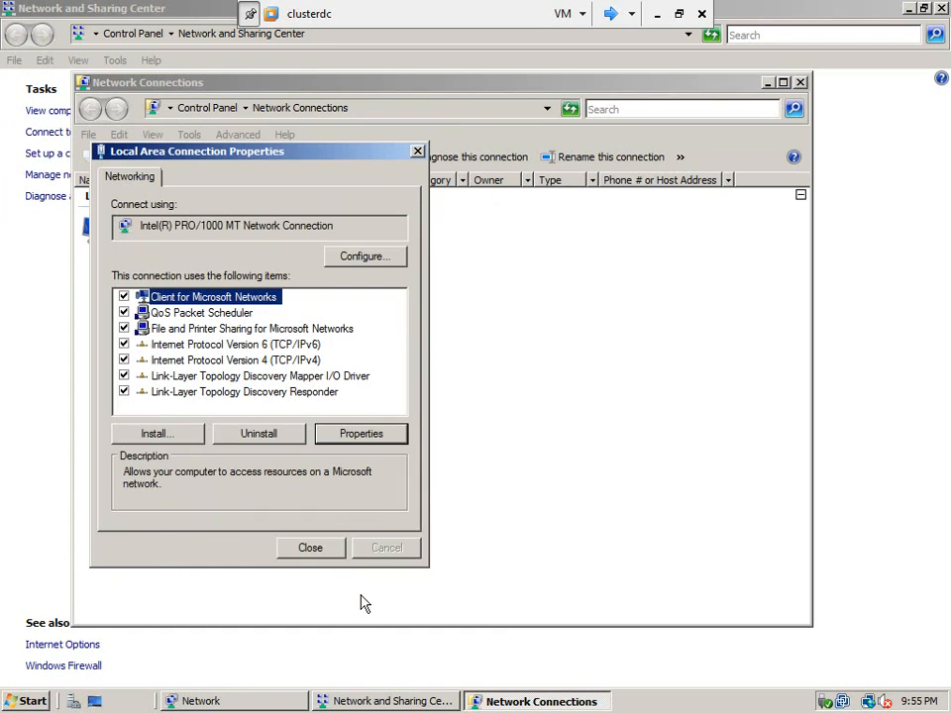
{"action": "left_click", "coordinate": [327, 547]}
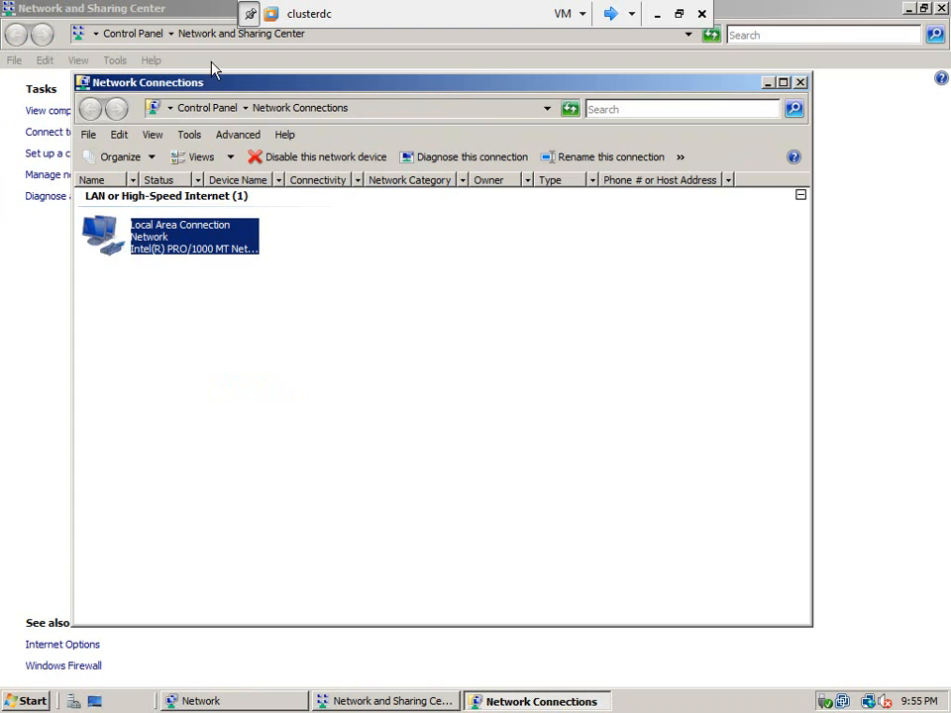
Step: Launch the Active Directory Domain Services installation on clusterdc through the Run dialog
{"action": "left_click", "coordinate": [181, 11]}
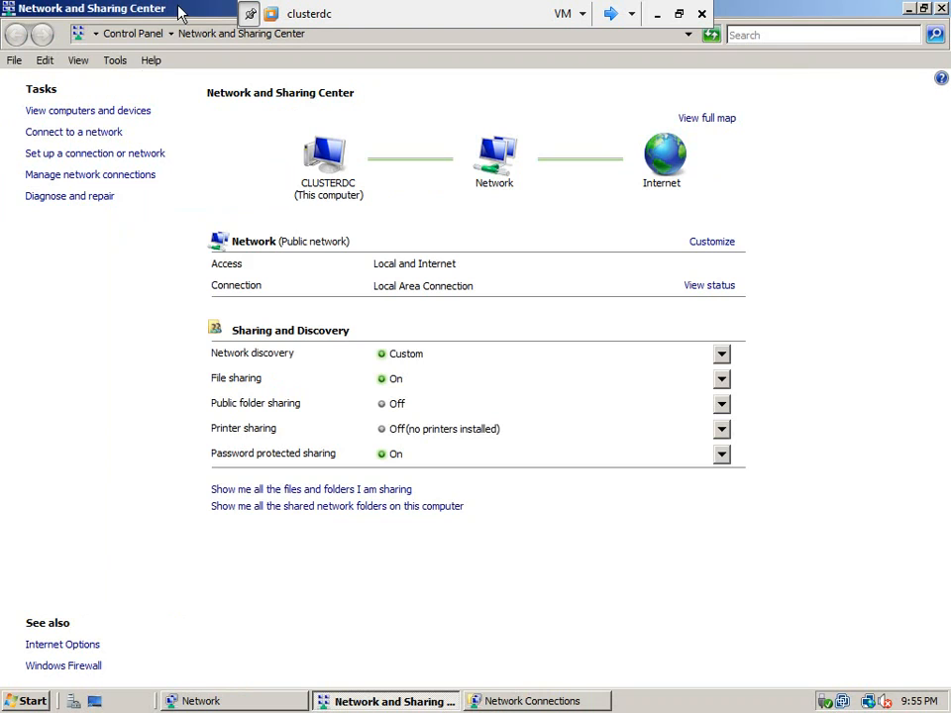
{"action": "left_click", "coordinate": [27, 701]}
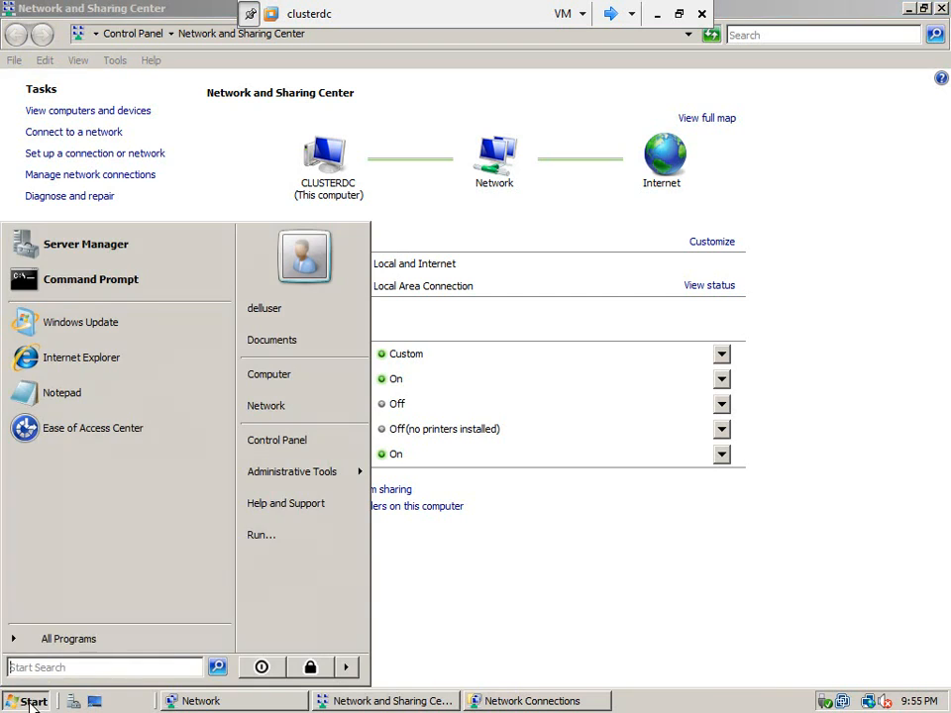
{"action": "left_click", "coordinate": [273, 535]}
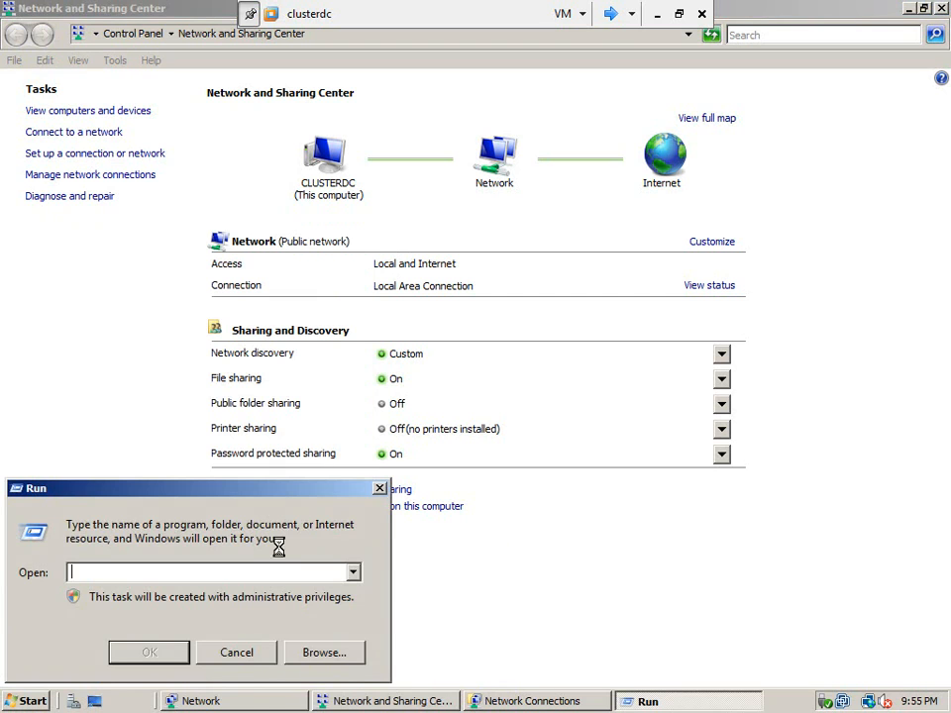
{"action": "key", "text": "Return"}
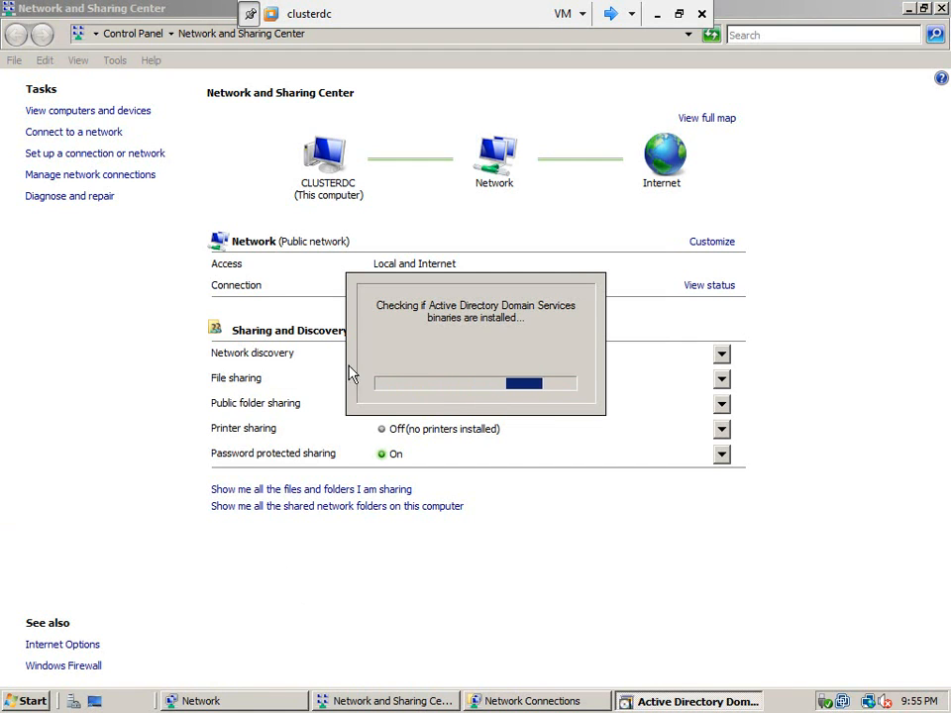
Step: Switch to the node2 virtual machine and log on as delluser, entering the account password
{"action": "left_click", "coordinate": [612, 13]}
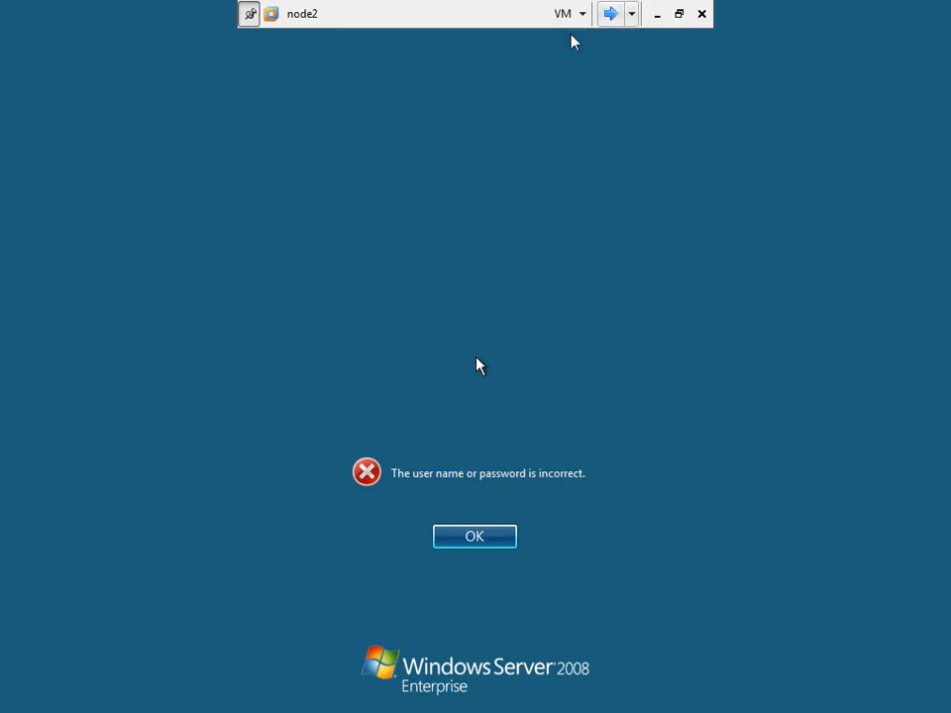
{"action": "left_click", "coordinate": [475, 538]}
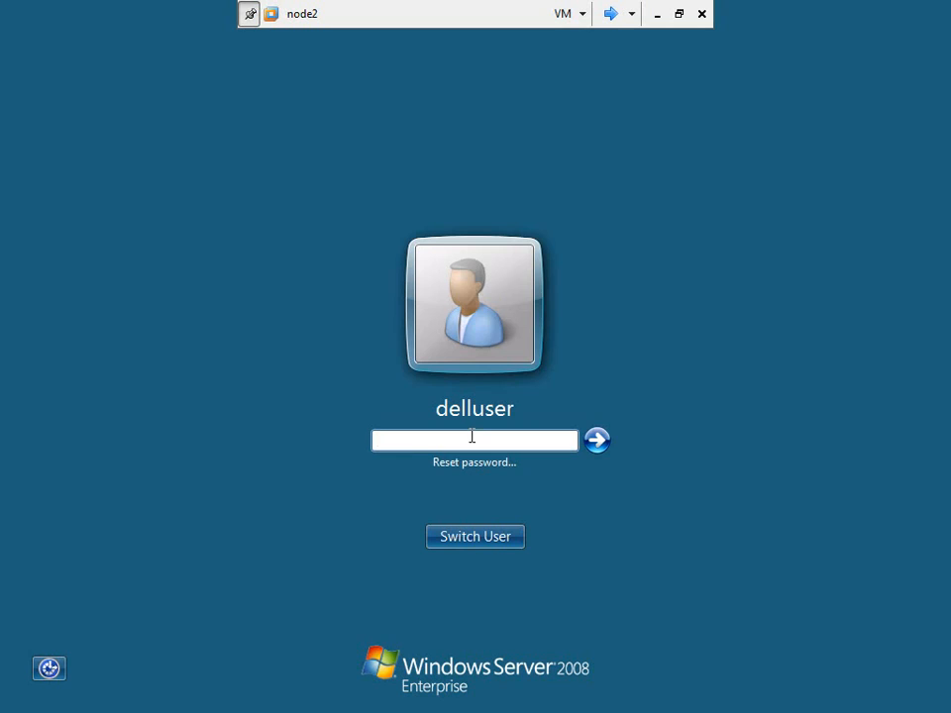
{"action": "key", "text": "Return"}
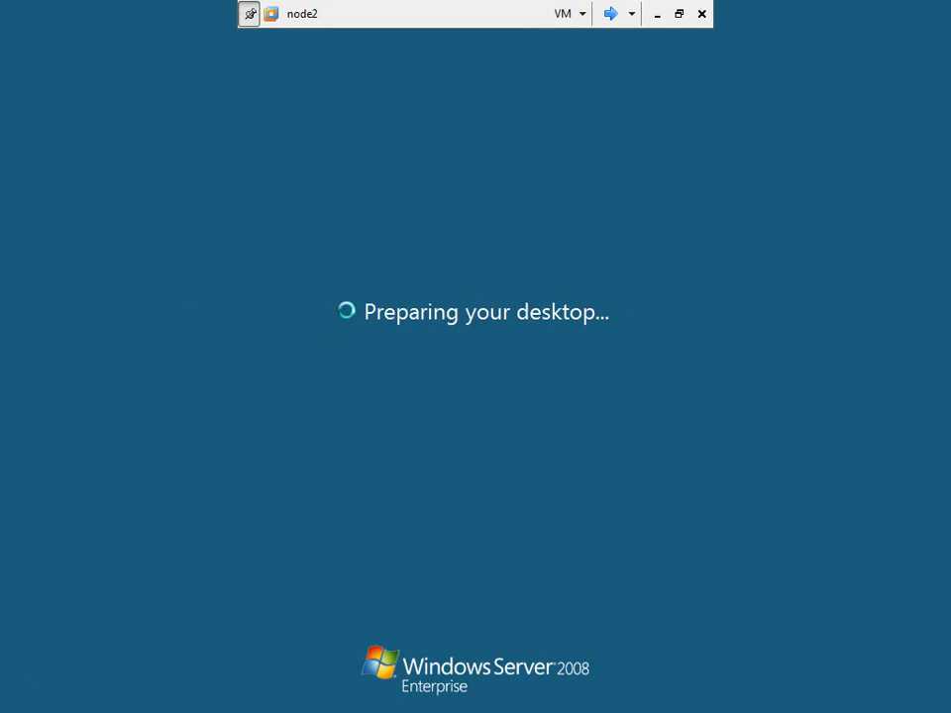
Step: Switch to the node1 virtual machine, dismiss the failed logon notice and log on as delluser by entering the account password
{"action": "left_click", "coordinate": [610, 13]}
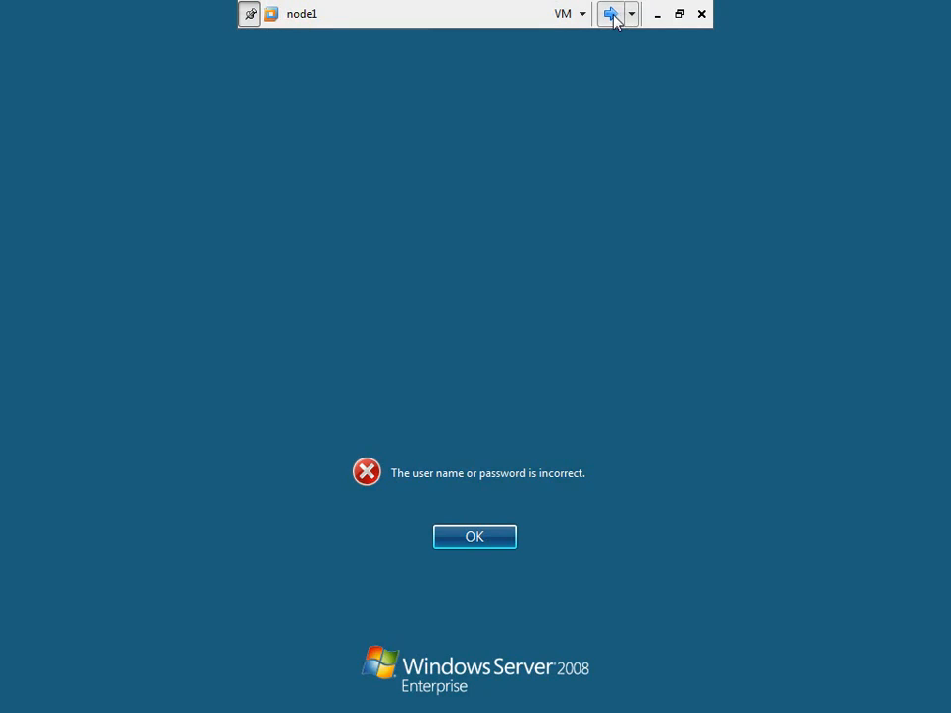
{"action": "left_click", "coordinate": [481, 538]}
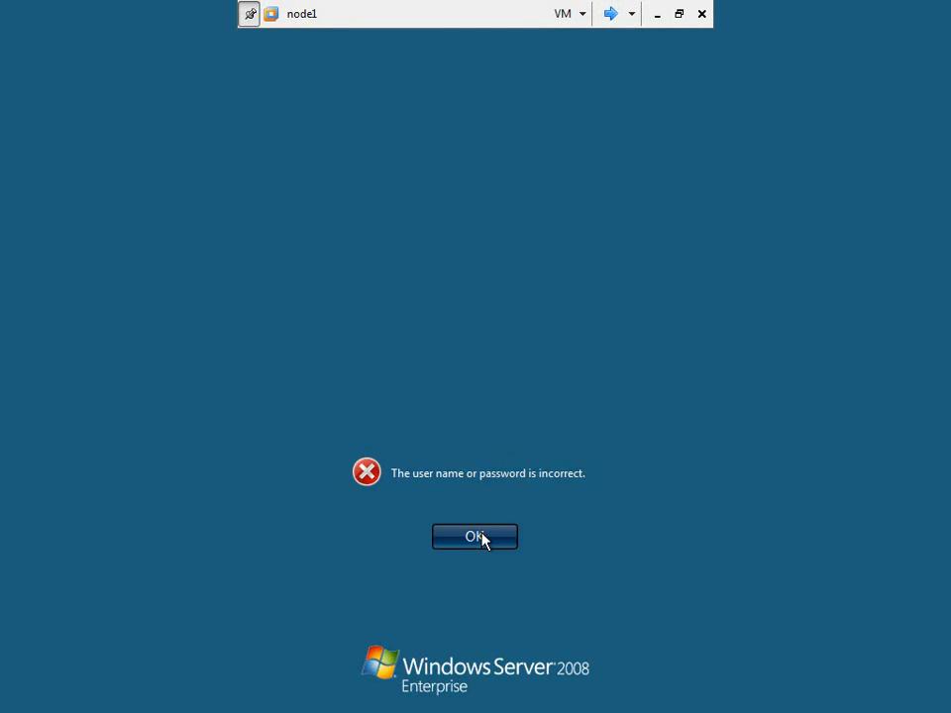
{"action": "left_click", "coordinate": [476, 439]}
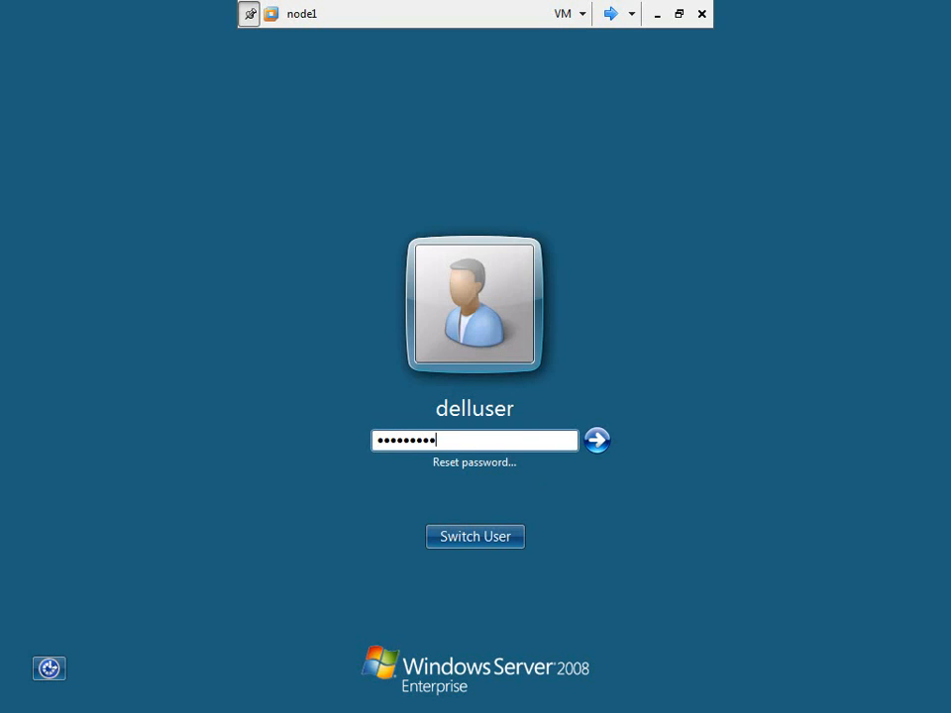
{"action": "key", "text": "Return"}
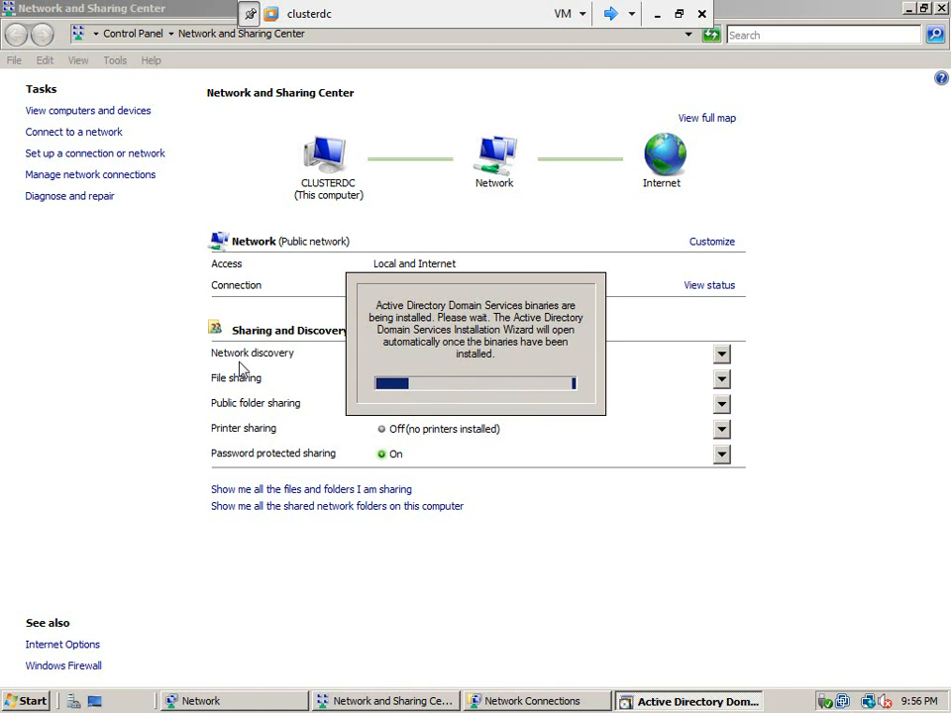
Step: Return to clusterdc's Active Directory Domain Services Installation Wizard in full screen and choose to create a new domain in a new forest
{"action": "left_click", "coordinate": [682, 15]}
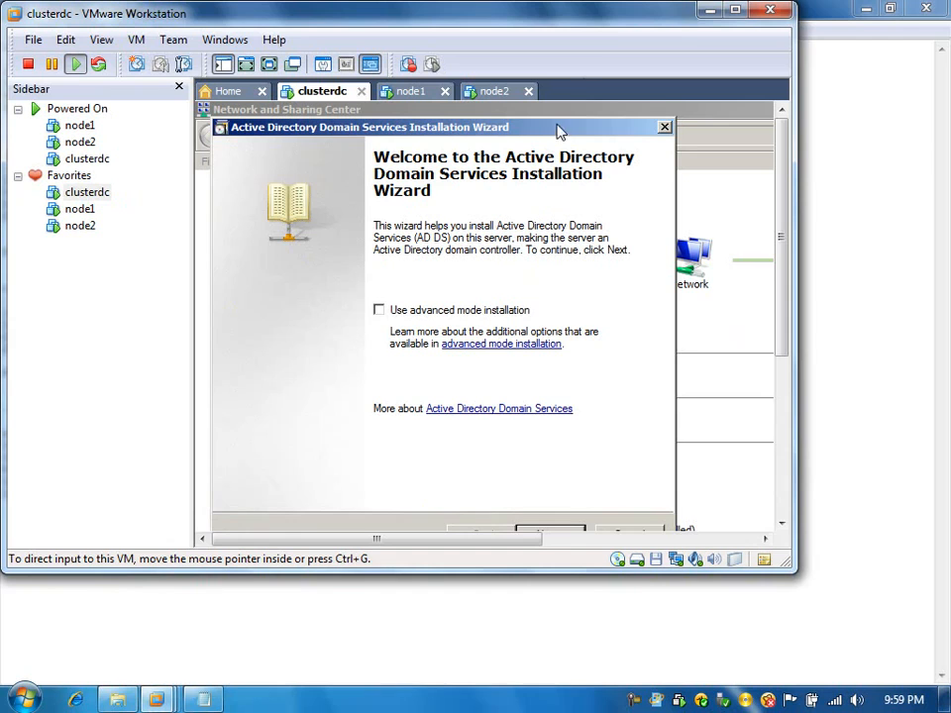
{"action": "double_click", "coordinate": [642, 14]}
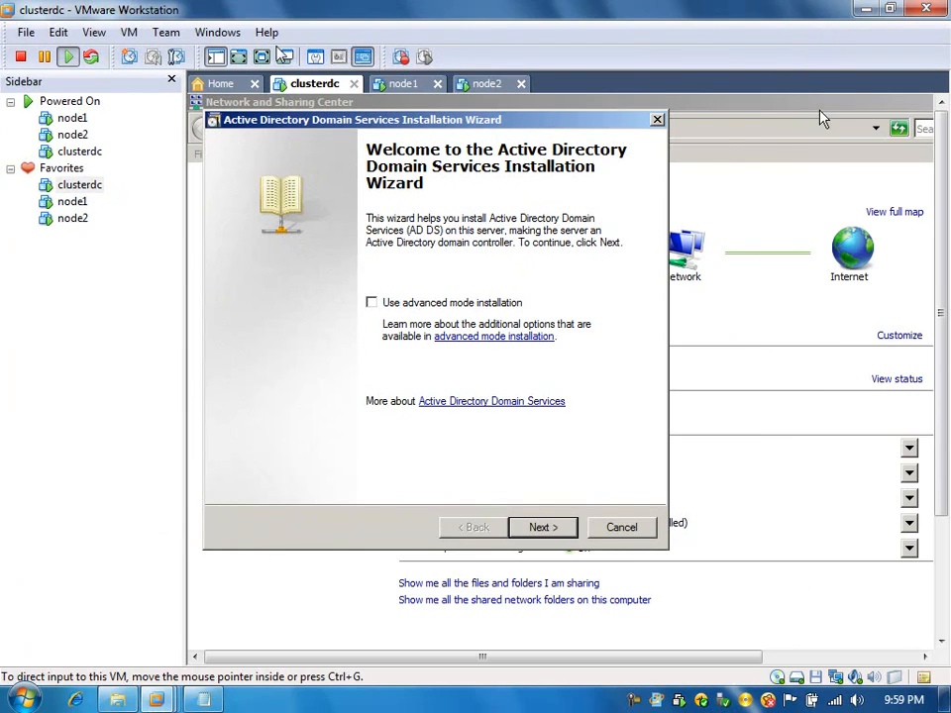
{"action": "left_click", "coordinate": [262, 56]}
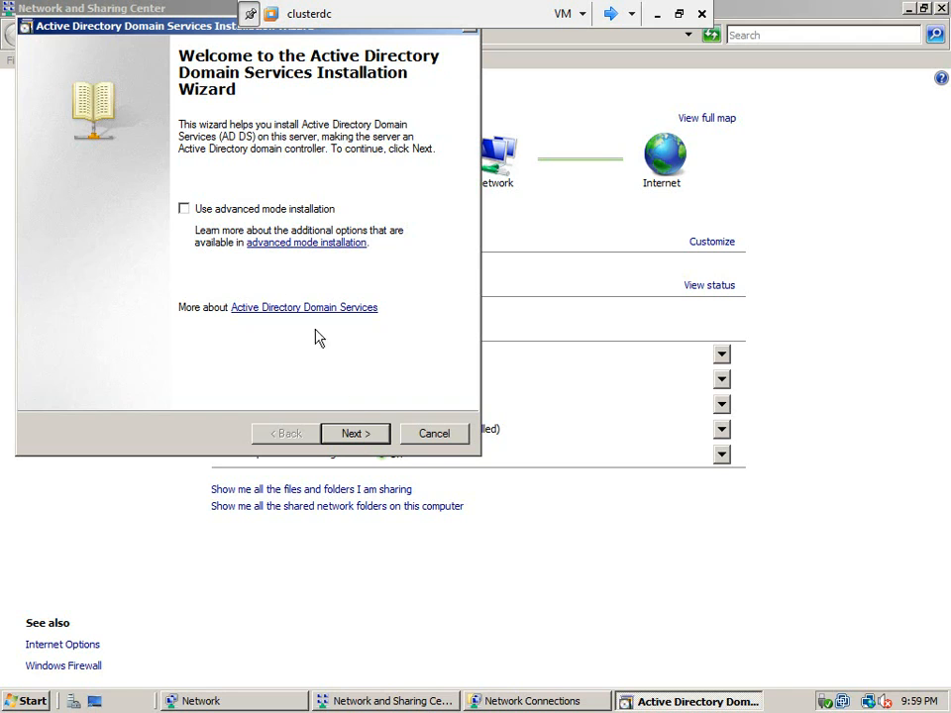
{"action": "left_click", "coordinate": [356, 439]}
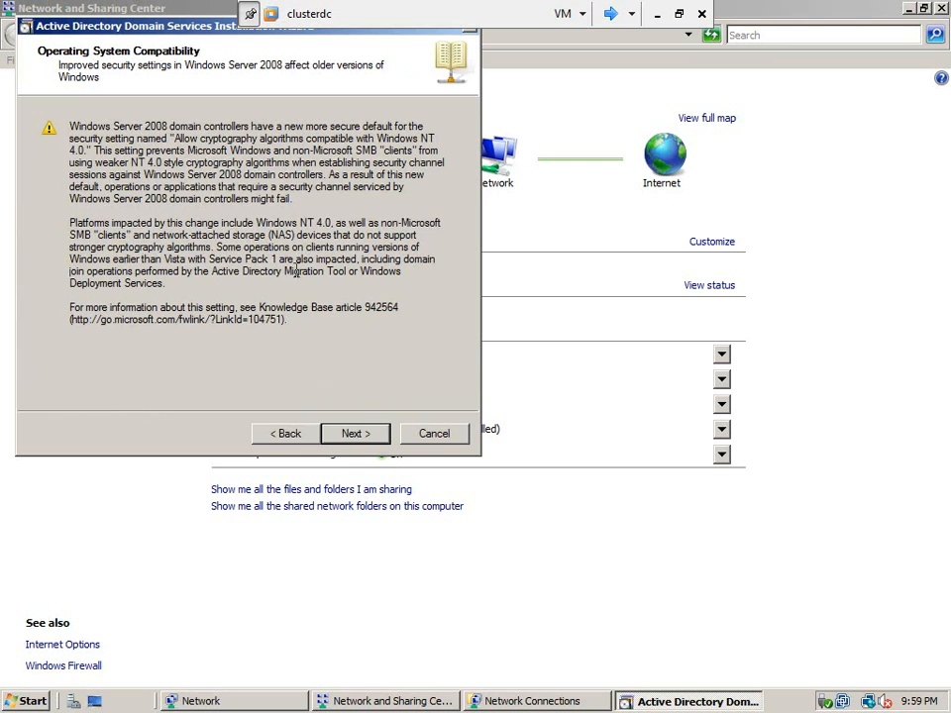
{"action": "left_click", "coordinate": [364, 437]}
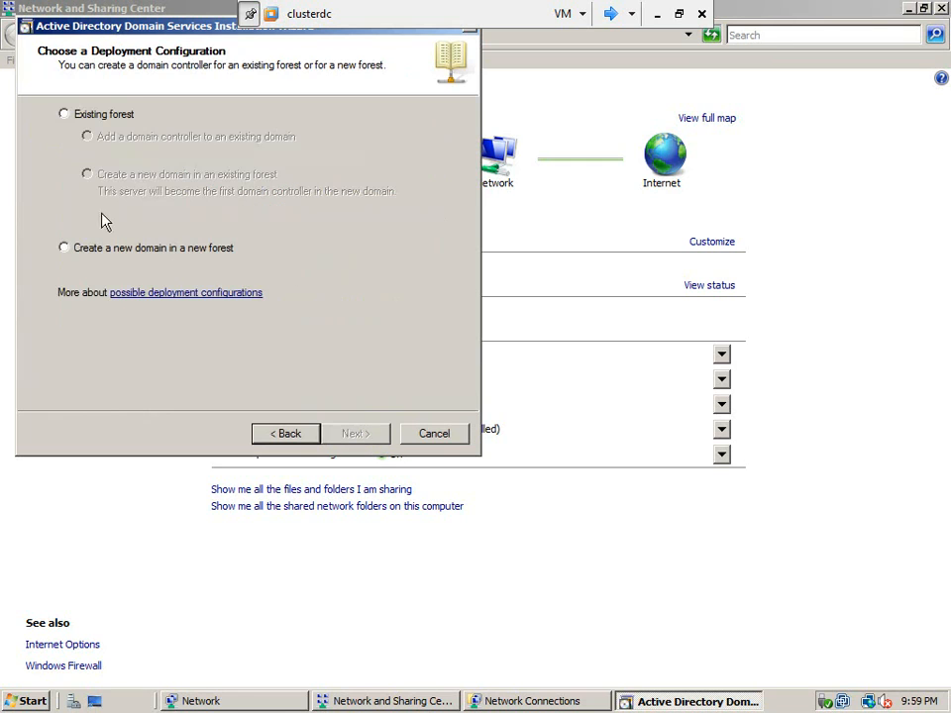
{"action": "left_click", "coordinate": [65, 249]}
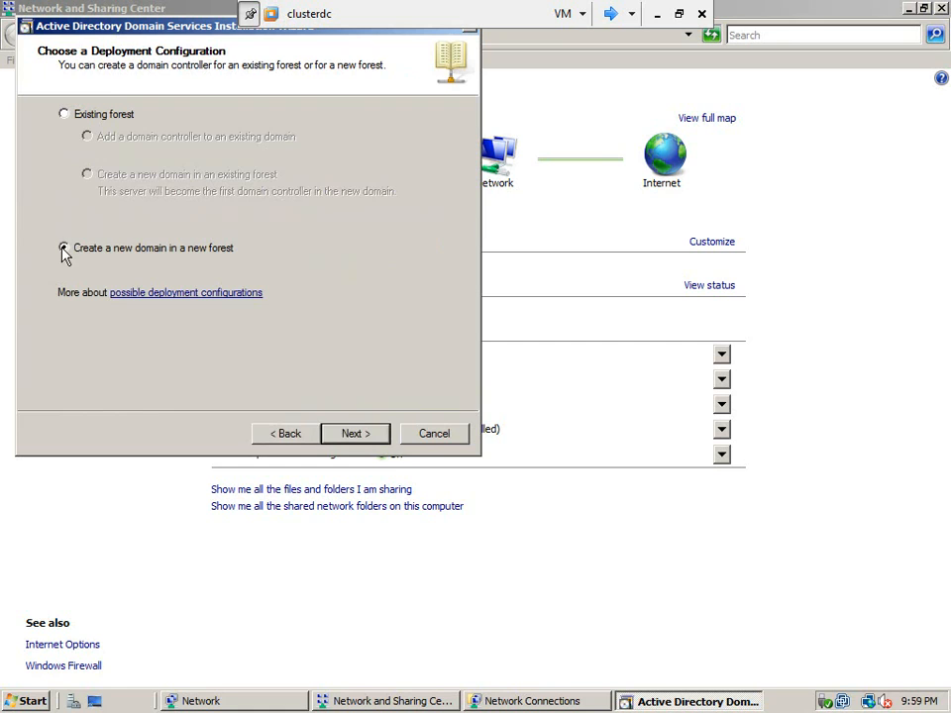
{"action": "left_click", "coordinate": [352, 434]}
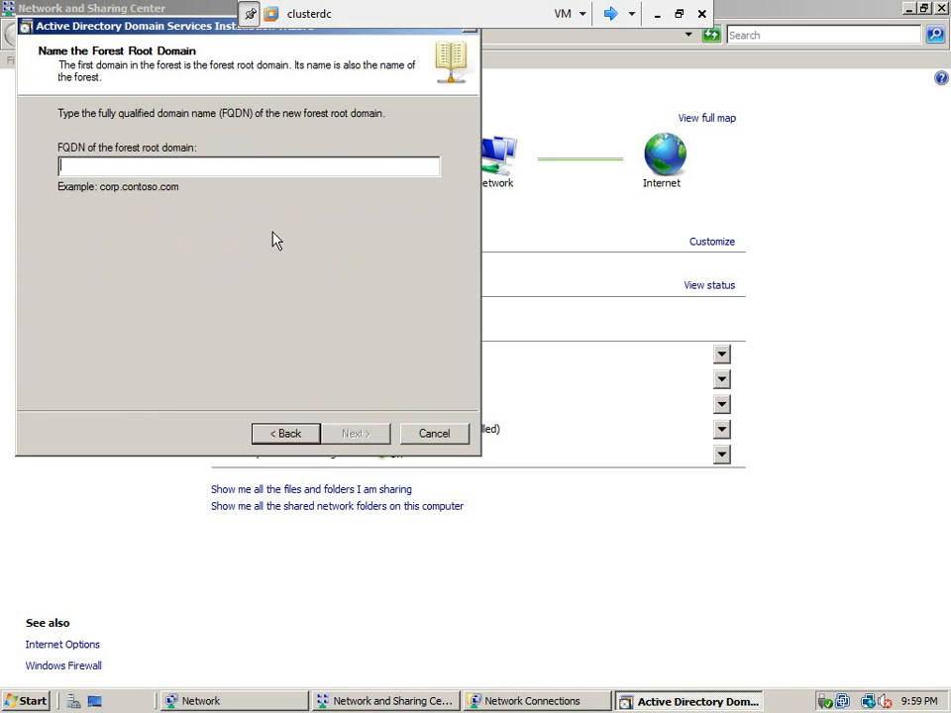
Step: Name the forest root domain metamanager.local and set the forest functional level to Windows Server 2008
{"action": "type", "text": "metamanager.local"}
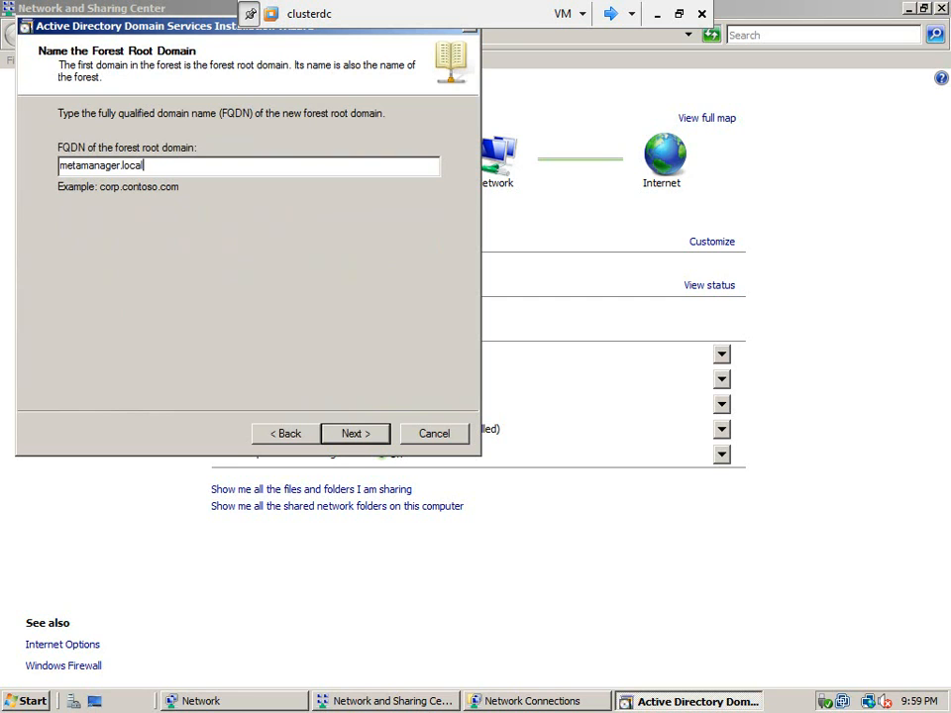
{"action": "left_click", "coordinate": [357, 434]}
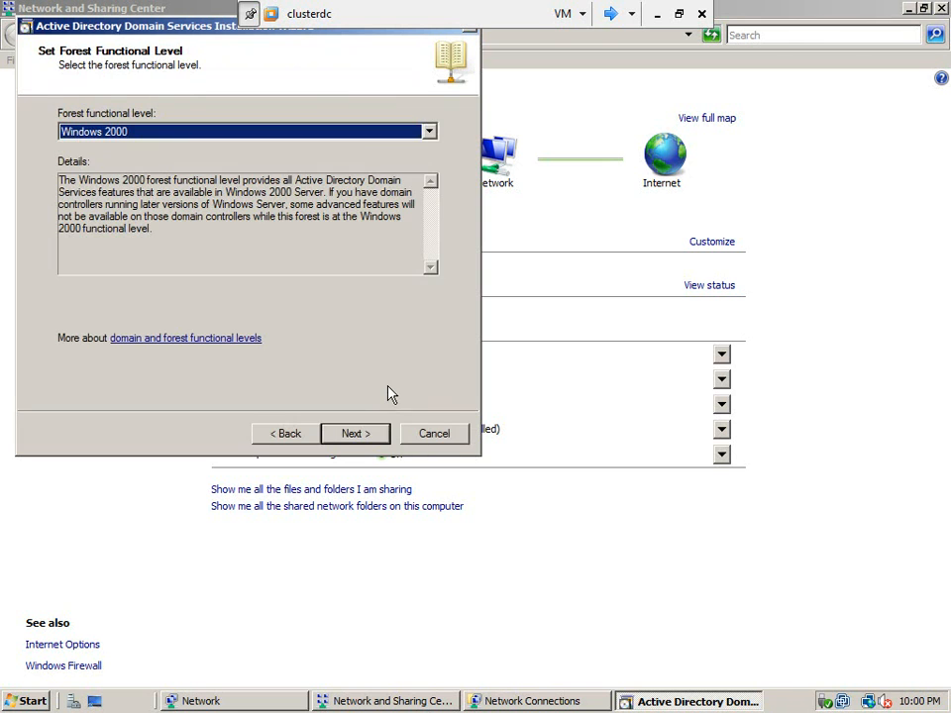
{"action": "left_click", "coordinate": [357, 135]}
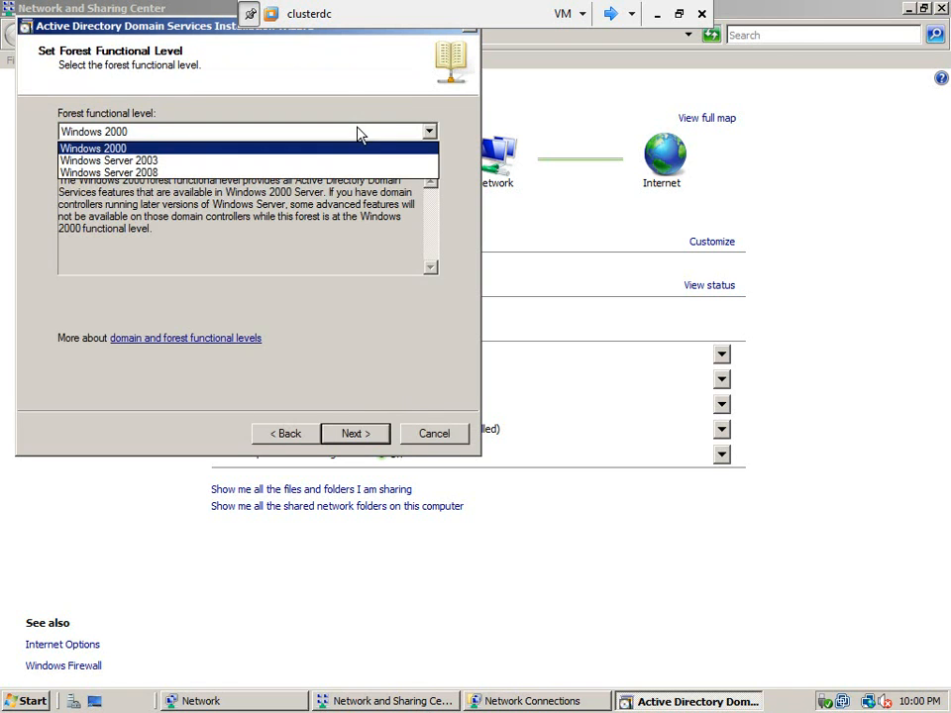
{"action": "left_click", "coordinate": [339, 174]}
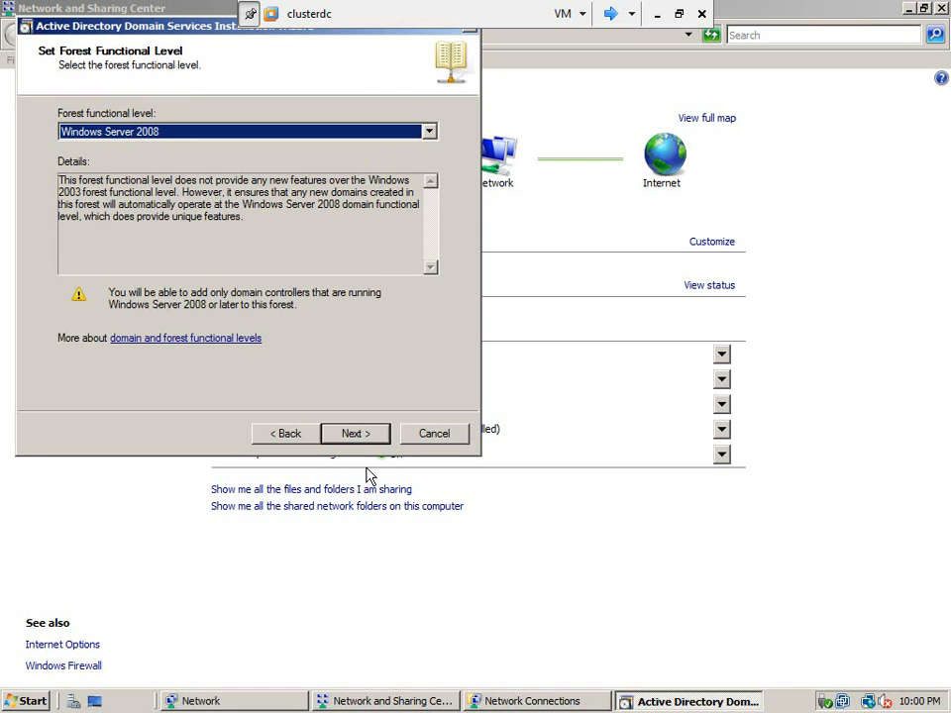
{"action": "left_click", "coordinate": [356, 435]}
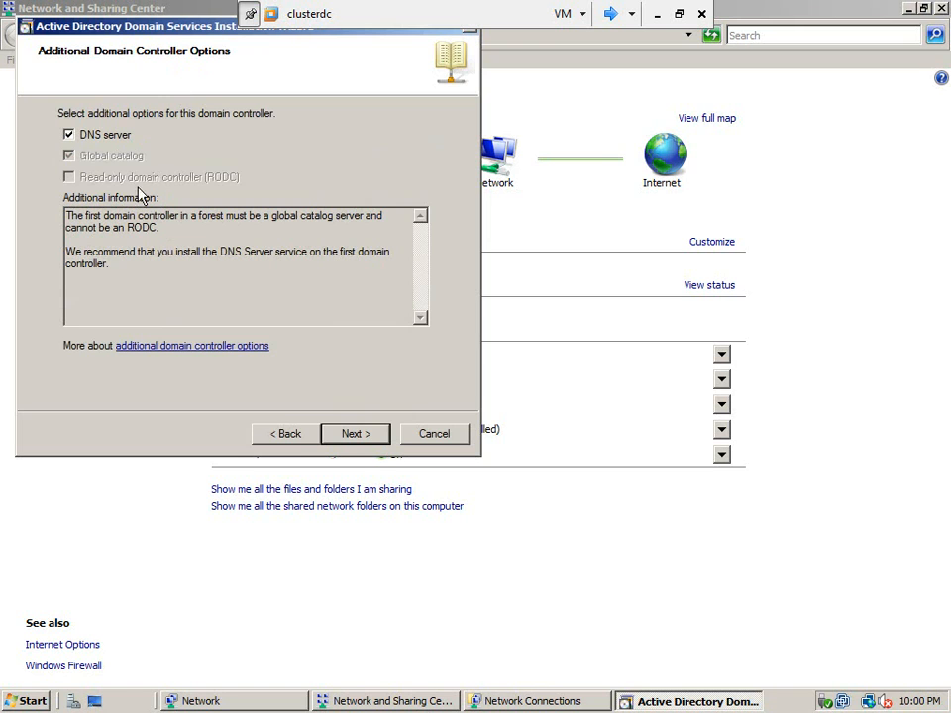
Step: Keep the DNS server option, continue without a DNS delegation, and accept the default database, log files and SYSVOL folders
{"action": "left_click", "coordinate": [356, 434]}
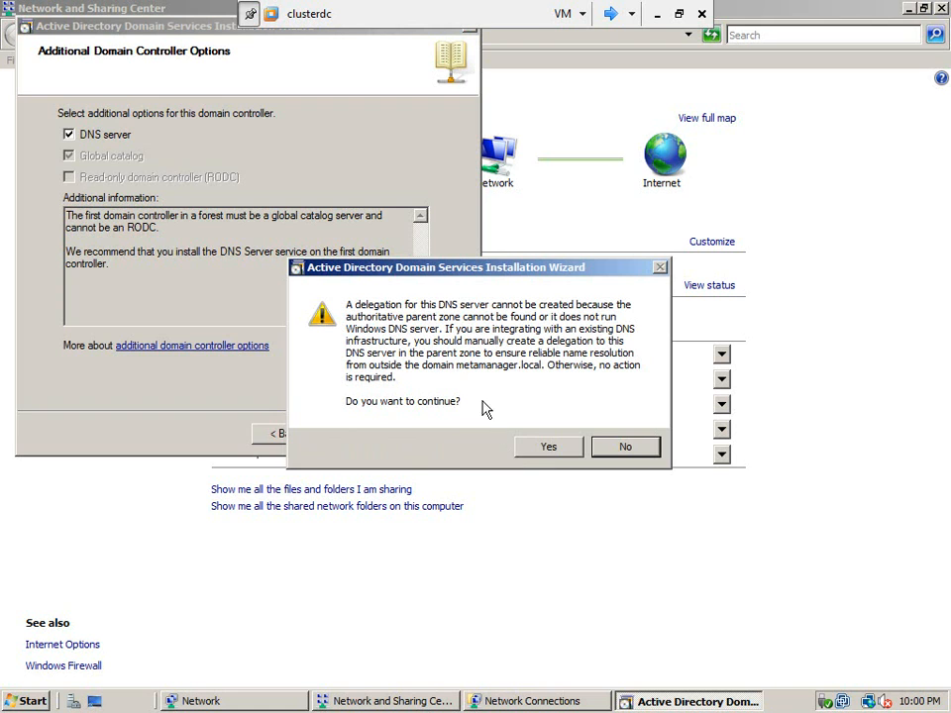
{"action": "left_click", "coordinate": [535, 454]}
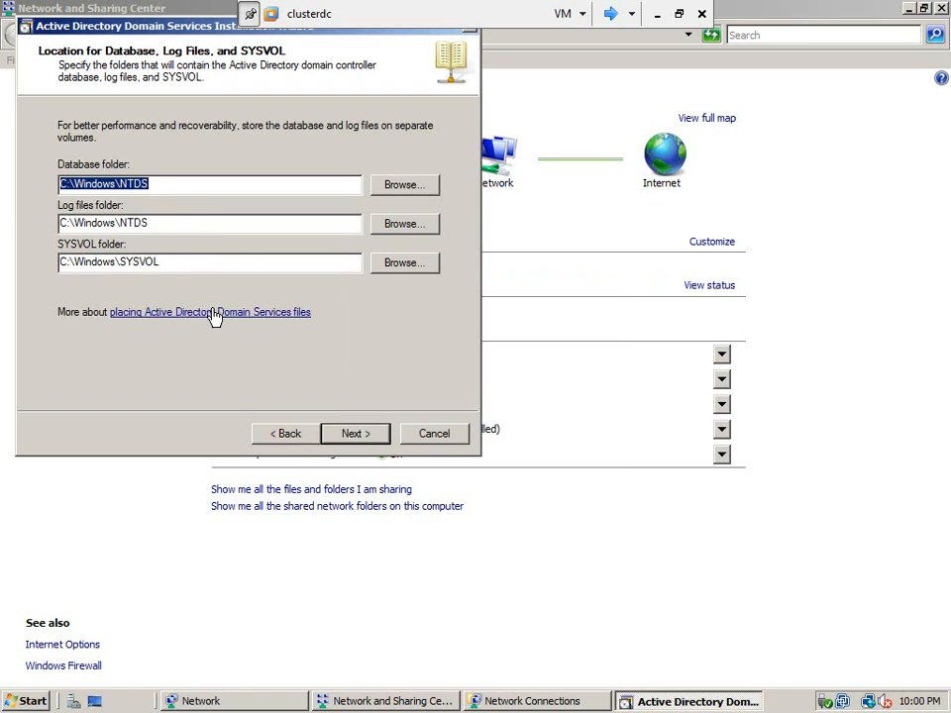
{"action": "left_click", "coordinate": [368, 437]}
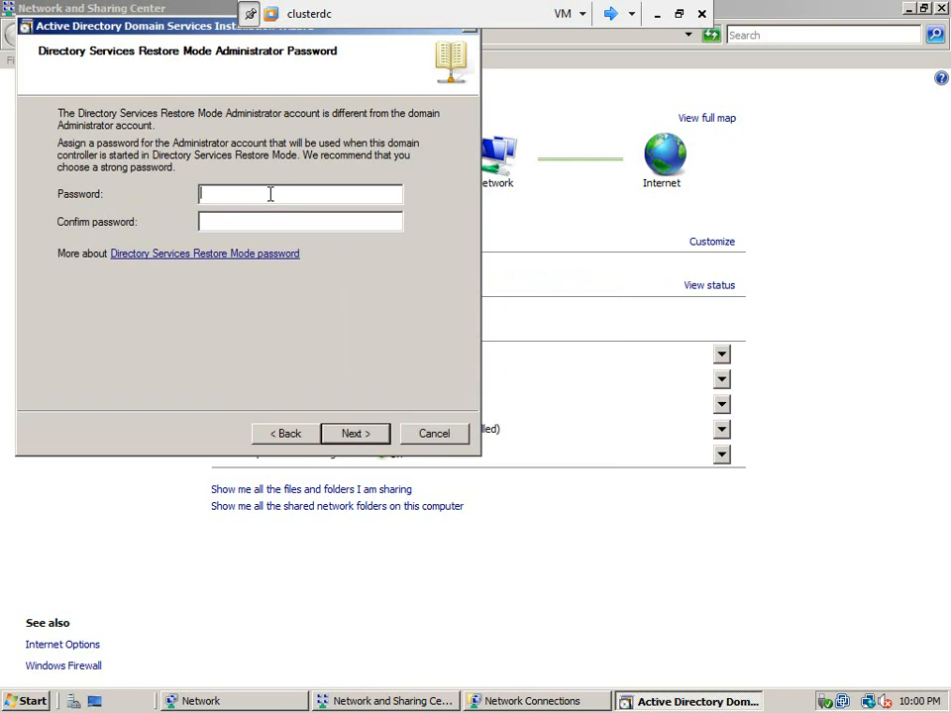
Step: Enter and confirm the Directory Services Restore Mode administrator password, and start the domain controller configuration from the summary
{"action": "type", "text": "*****"}
{"action": "key", "text": "BackSpace"}
{"action": "key", "text": "BackSpace"}
{"action": "key", "text": "BackSpace"}
{"action": "key", "text": "BackSpace"}
{"action": "type", "text": "**************"}
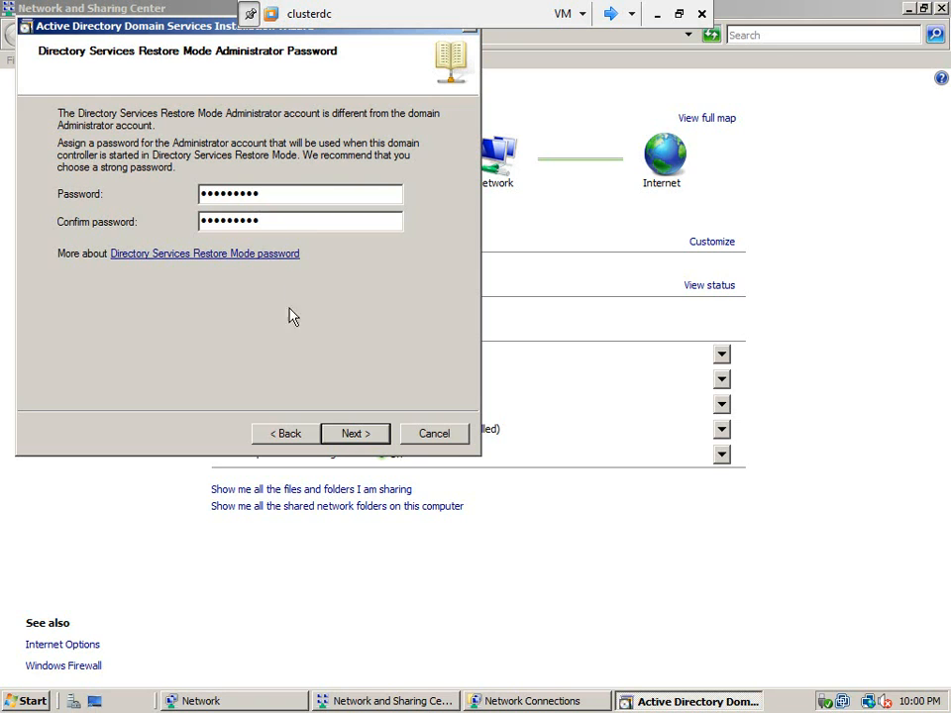
{"action": "left_click", "coordinate": [354, 435]}
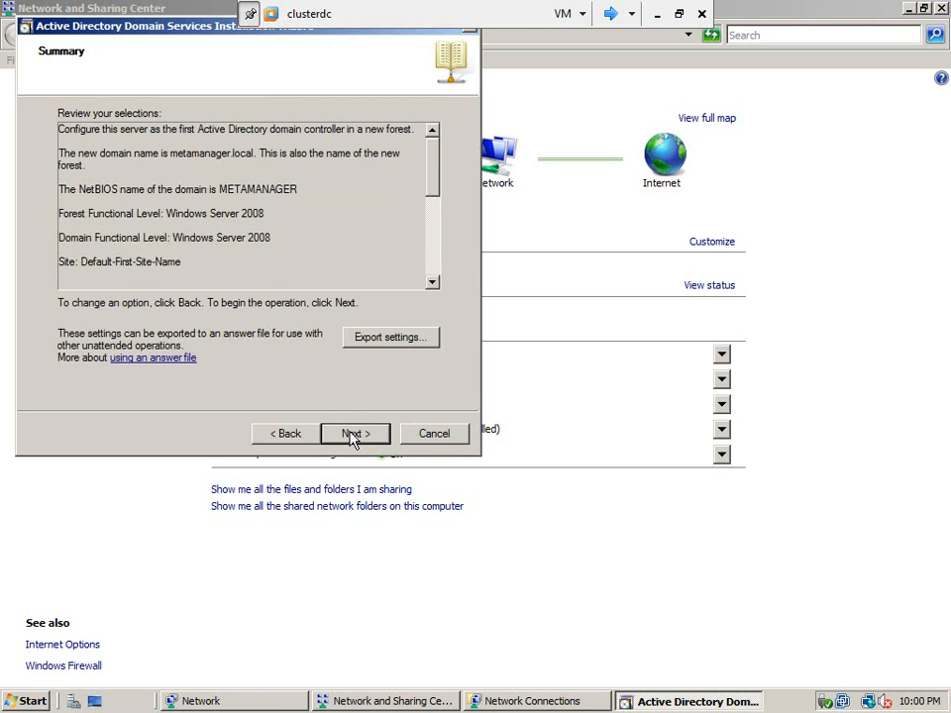
{"action": "left_click", "coordinate": [356, 437]}
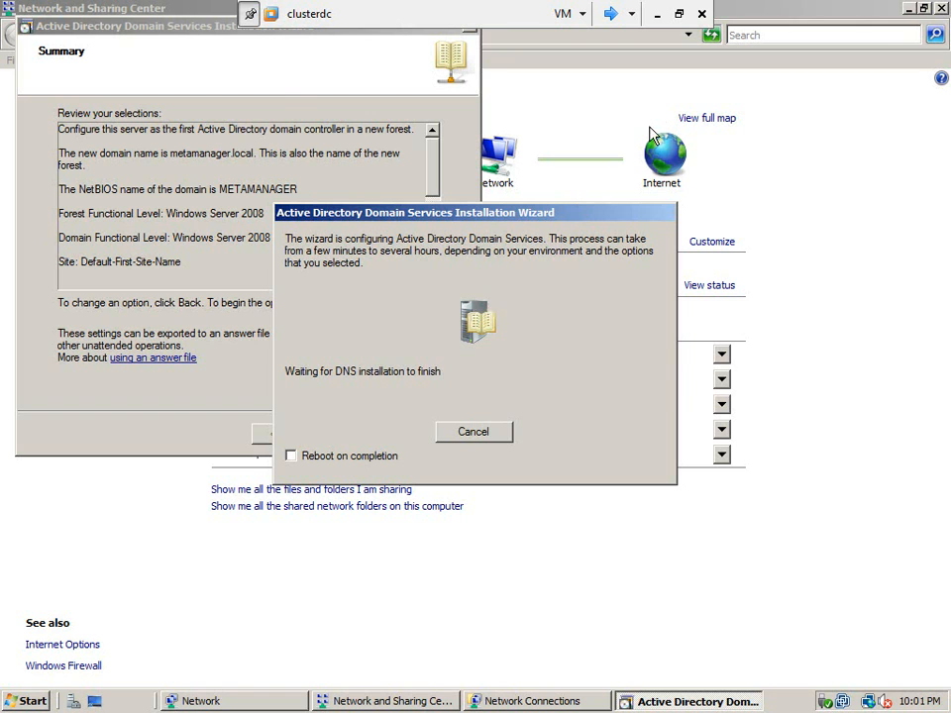
Step: Finish the Active Directory Domain Services installation, restart clusterdc and return the virtual machine to windowed view
{"action": "left_click", "coordinate": [681, 16]}
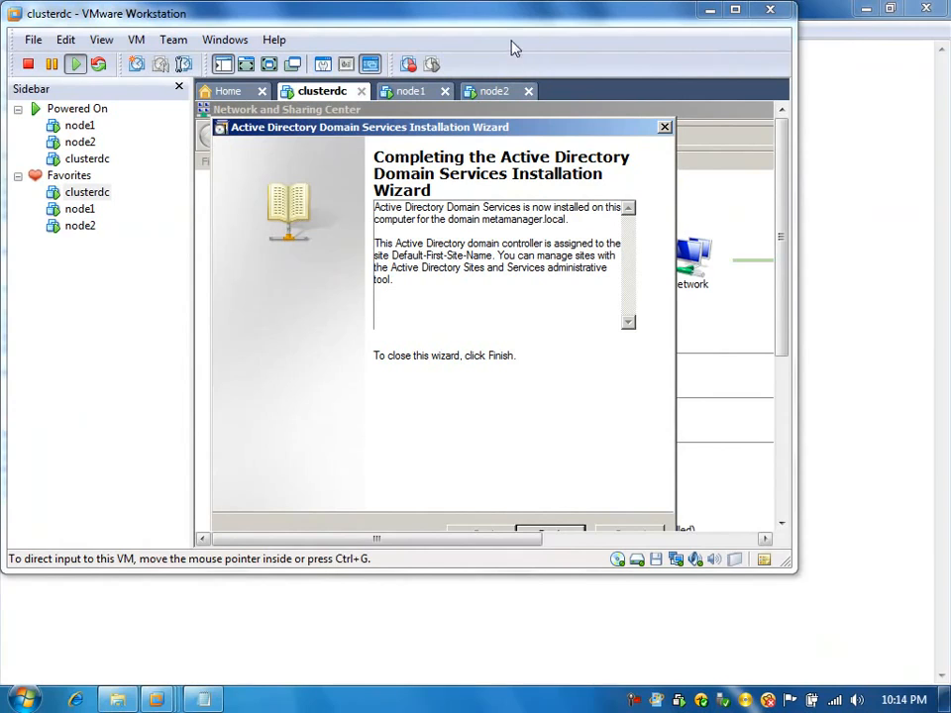
{"action": "double_click", "coordinate": [486, 14]}
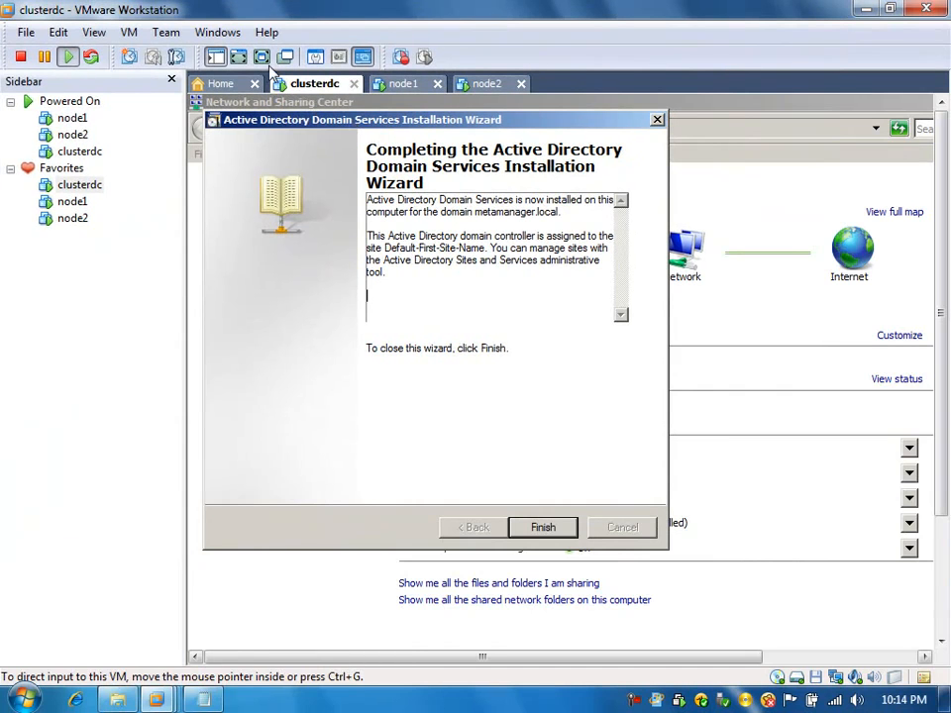
{"action": "left_click", "coordinate": [263, 58]}
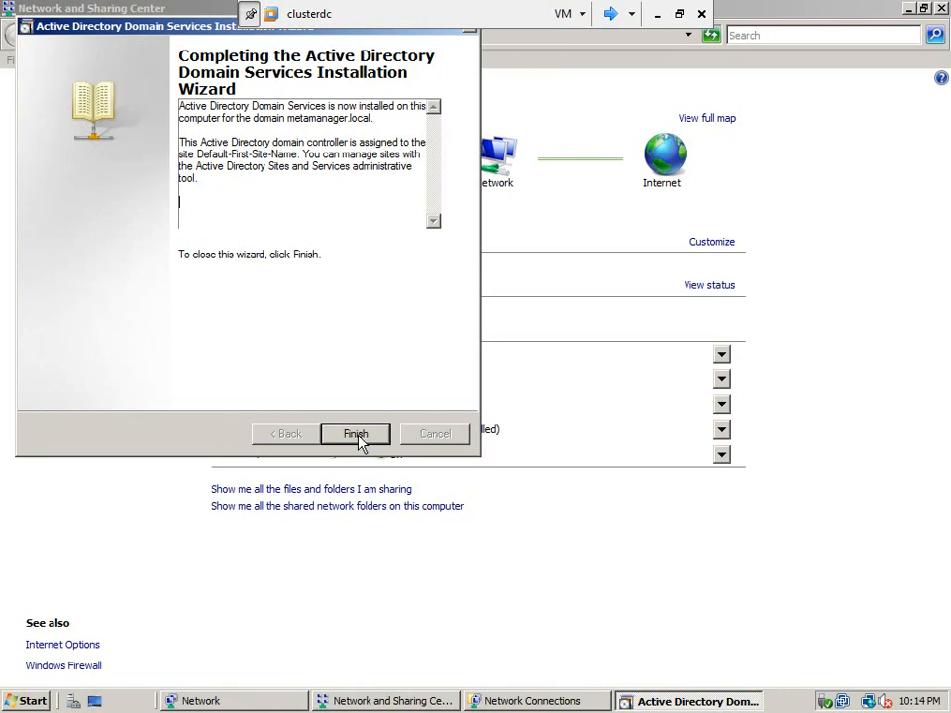
{"action": "left_click", "coordinate": [357, 436]}
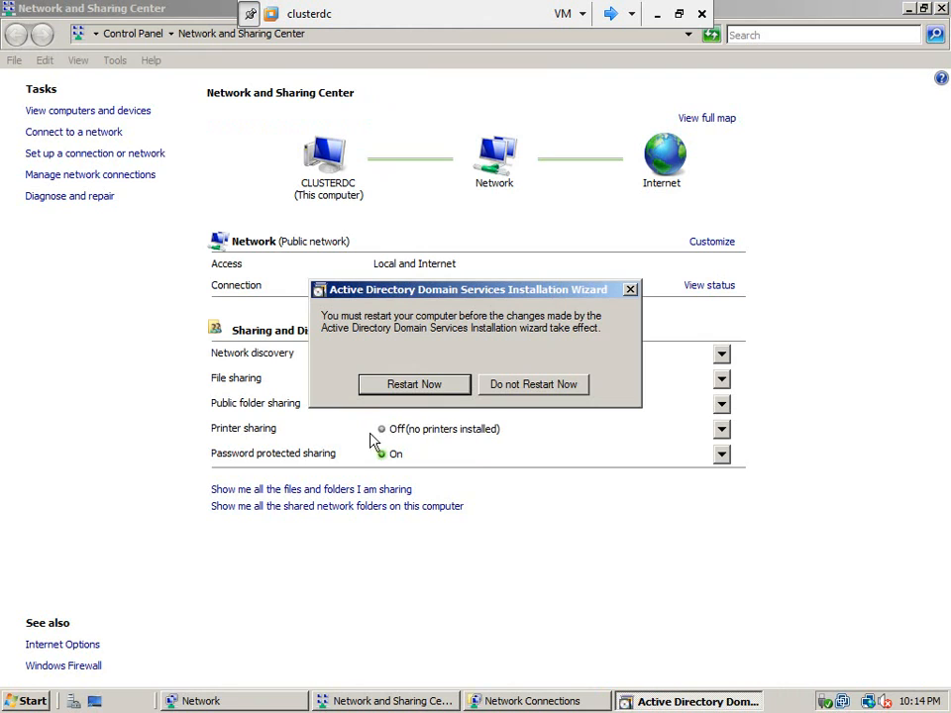
{"action": "left_click", "coordinate": [448, 390]}
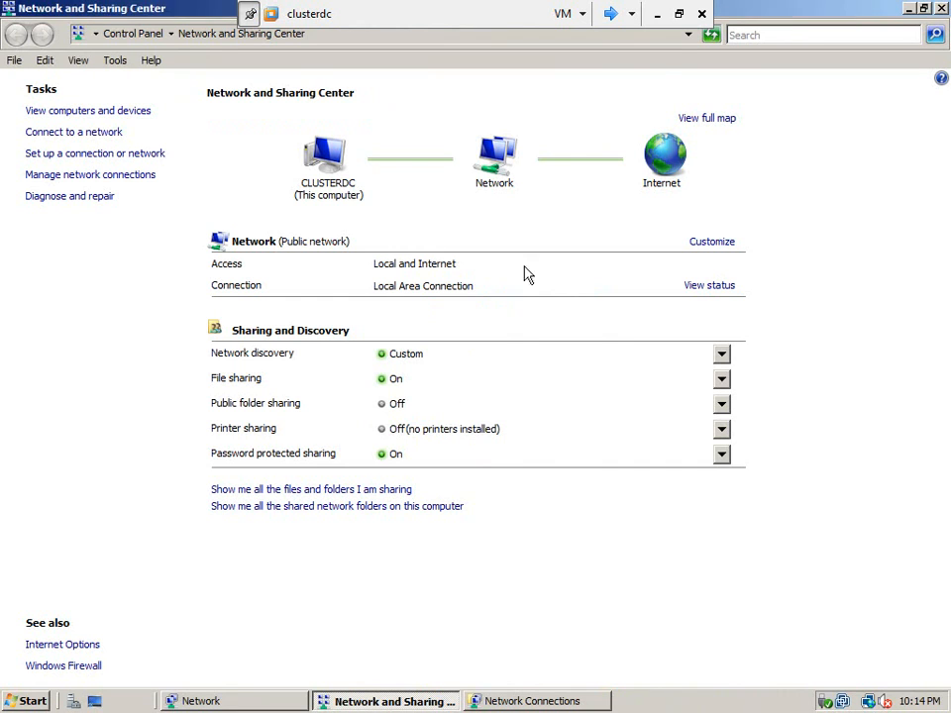
{"action": "left_click", "coordinate": [679, 14]}
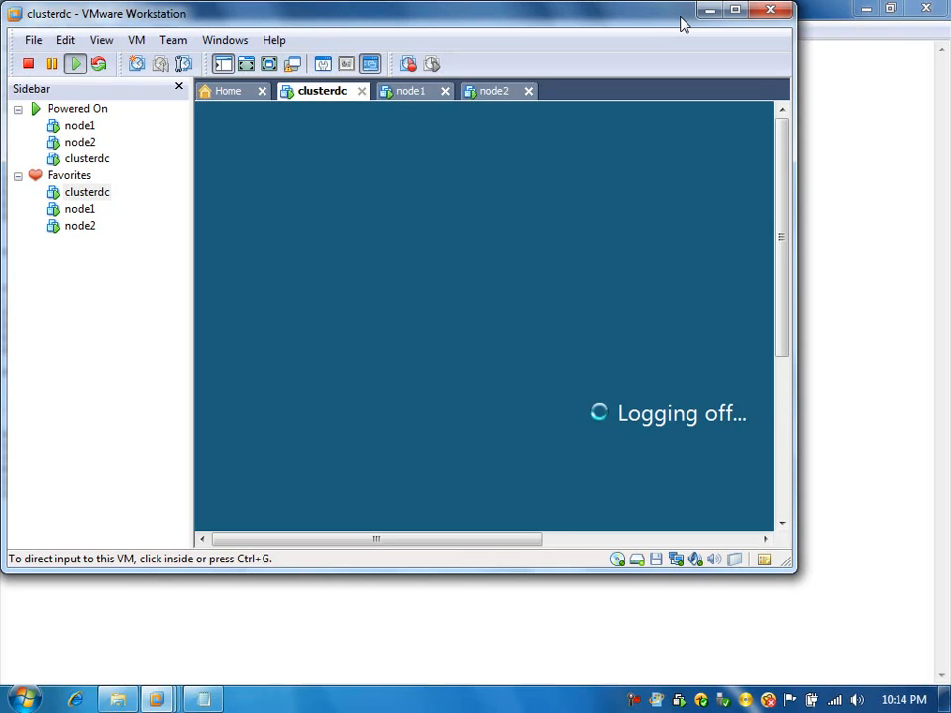